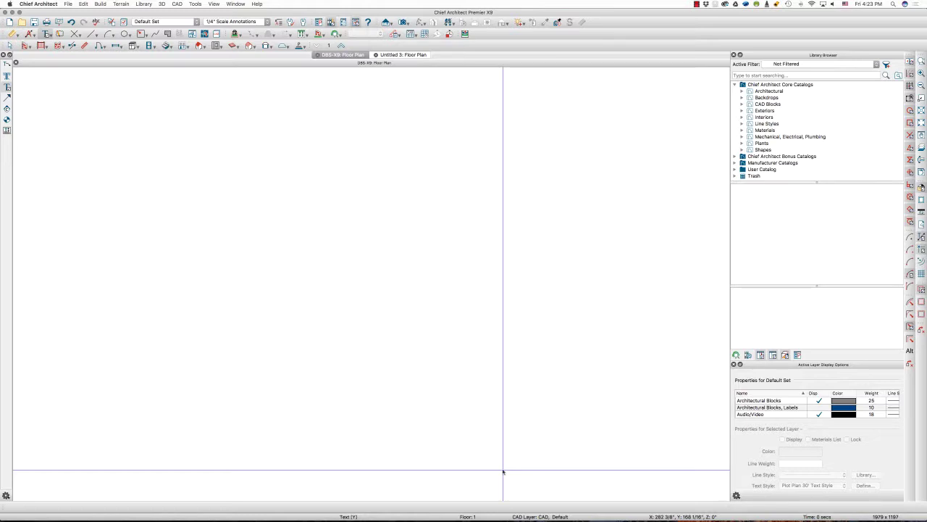
{"action": "left_click", "coordinate": [833, 4]}
{"action": "left_click", "coordinate": [646, 40]}
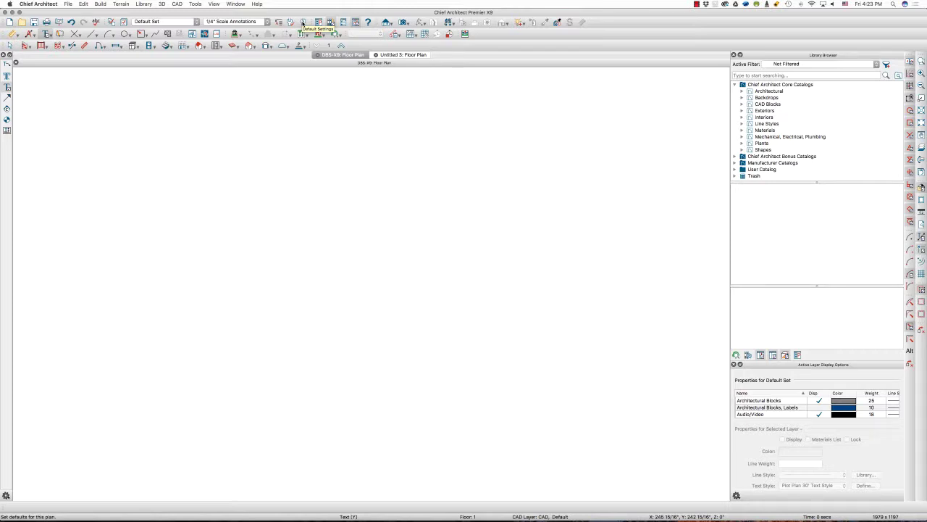
{"action": "left_click", "coordinate": [68, 4]}
{"action": "mouse_move", "coordinate": [47, 5]}
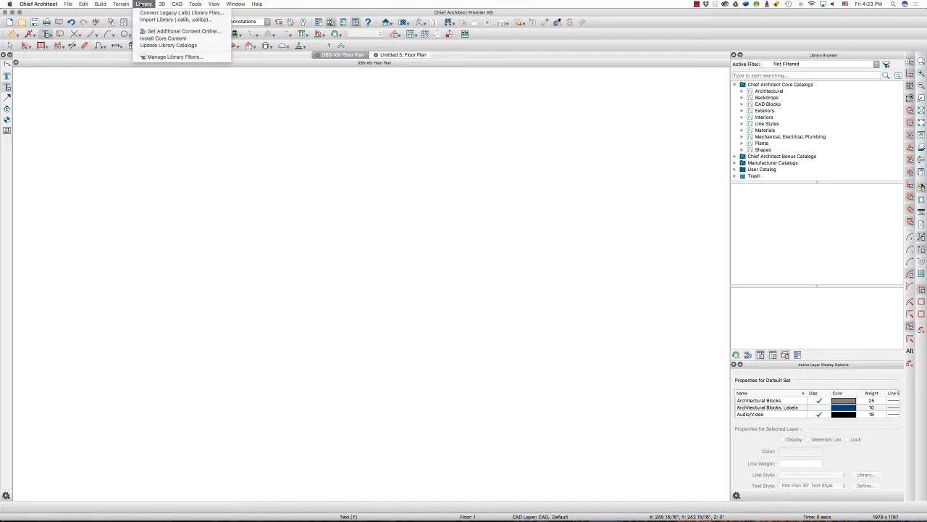
{"action": "mouse_move", "coordinate": [163, 4]}
{"action": "mouse_move", "coordinate": [192, 5]}
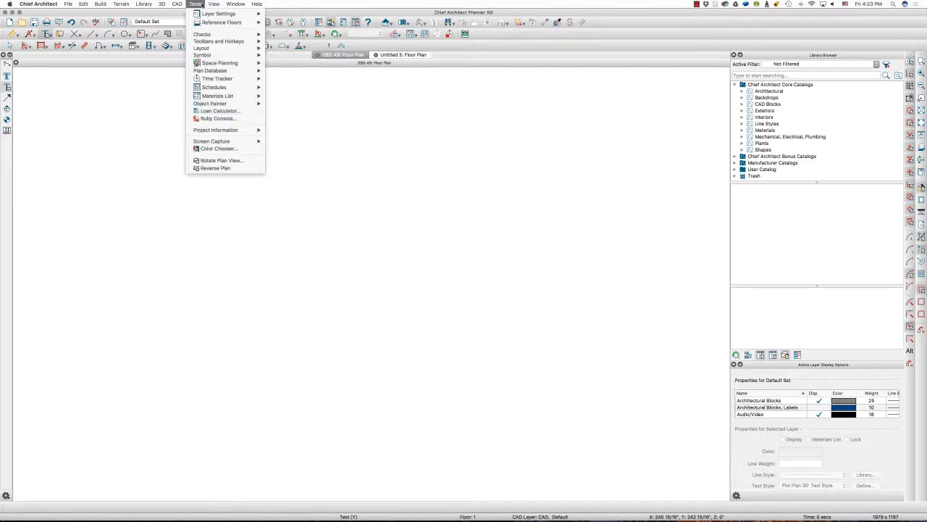
{"action": "left_click", "coordinate": [197, 4]}
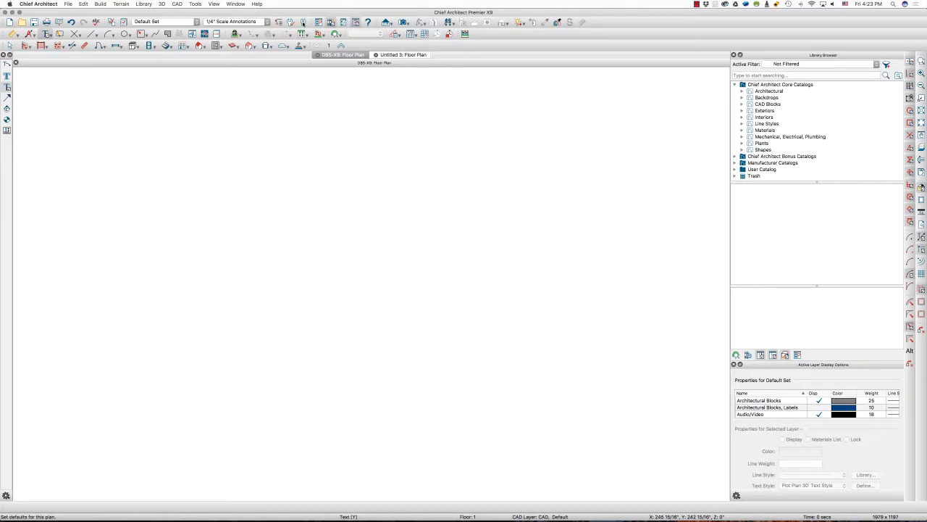
Review the list of default setting categories for the plan, then close it without editing any.
{"action": "left_click", "coordinate": [303, 22]}
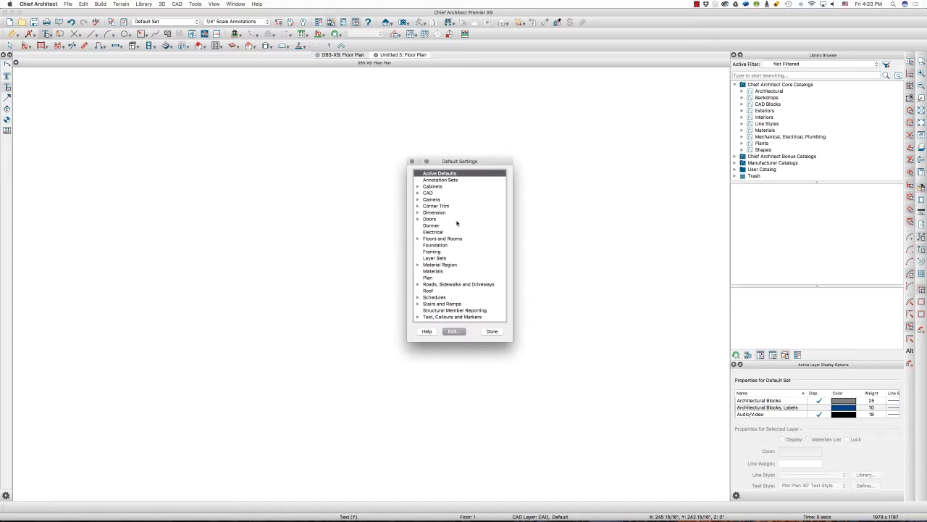
{"action": "scroll", "coordinate": [457, 225], "scroll_direction": "down", "scroll_amount": 2}
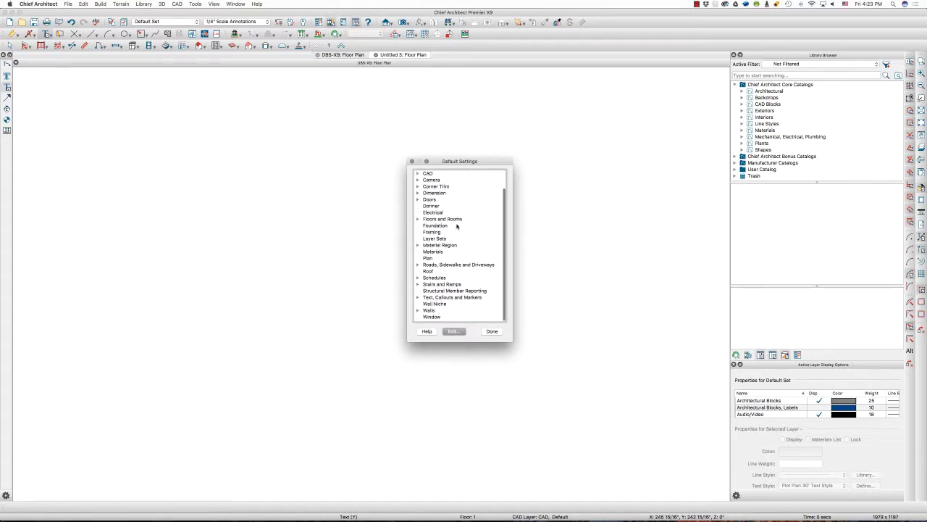
{"action": "left_click", "coordinate": [492, 332]}
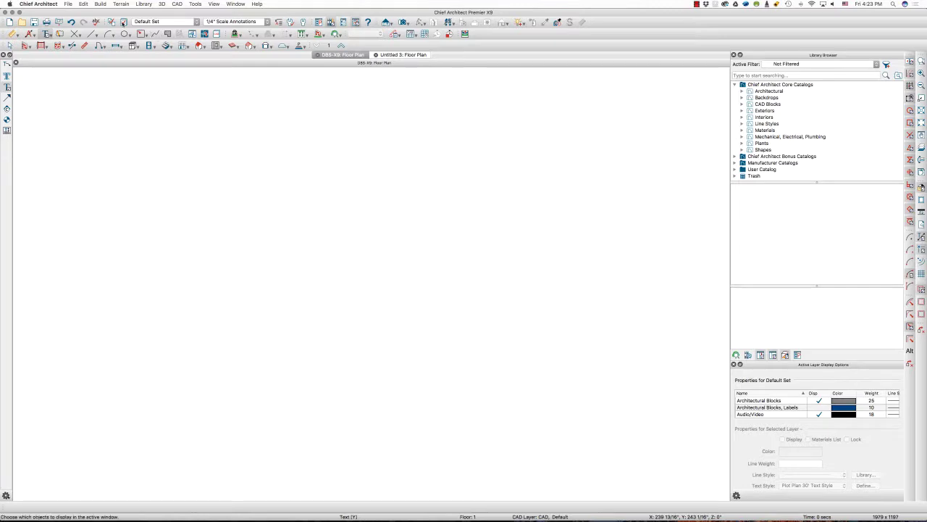
Examine the layers of the Default Set in the layer display options, especially the cabinet and CAD layers.
{"action": "left_click", "coordinate": [124, 21]}
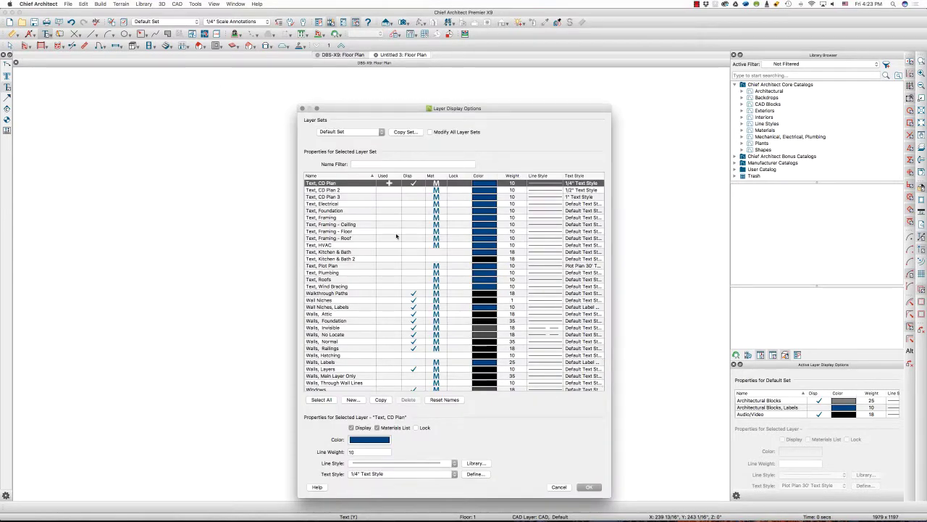
{"action": "scroll", "coordinate": [370, 244], "scroll_direction": "up", "scroll_amount": 2}
{"action": "scroll", "coordinate": [370, 244], "scroll_direction": "up", "scroll_amount": 5}
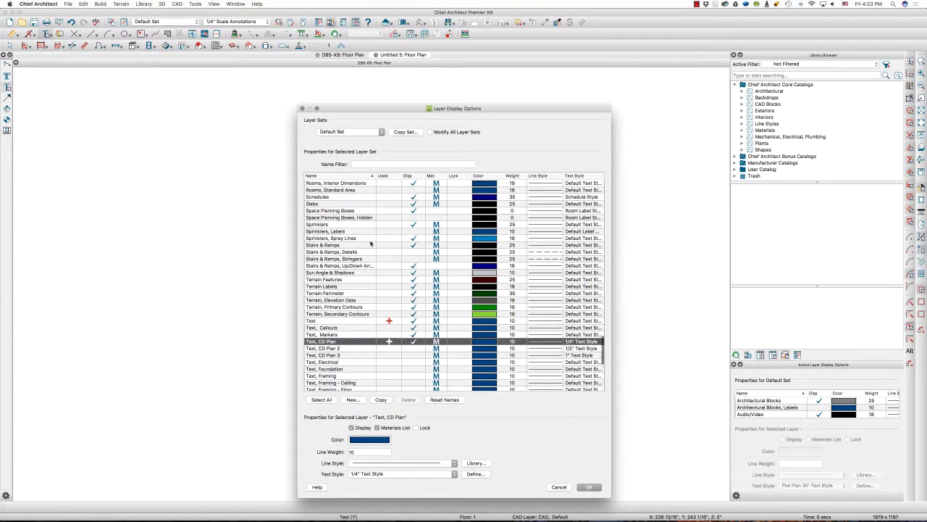
{"action": "scroll", "coordinate": [370, 244], "scroll_direction": "up", "scroll_amount": 10}
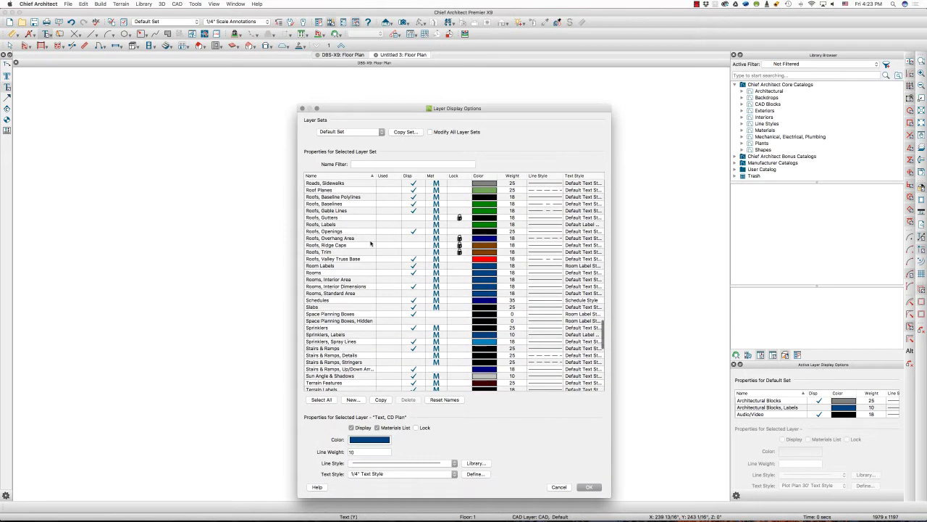
{"action": "scroll", "coordinate": [370, 244], "scroll_direction": "up", "scroll_amount": 15}
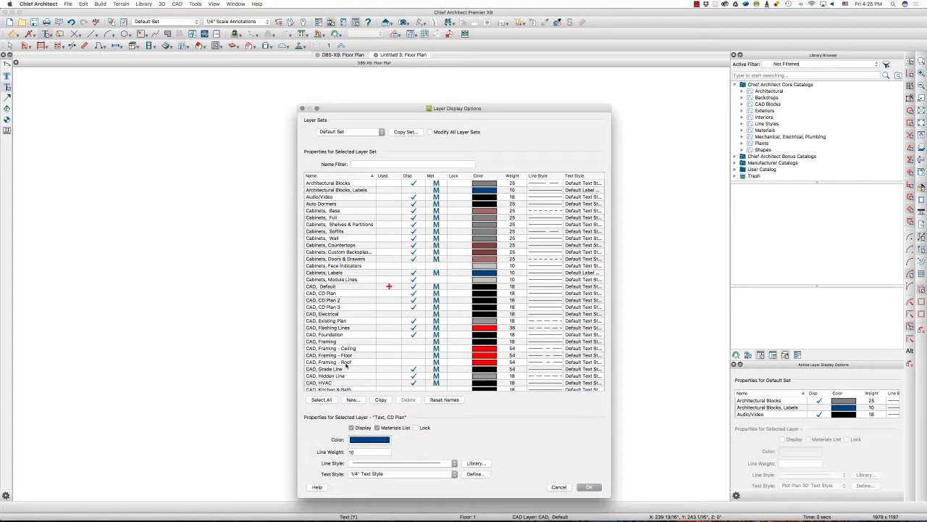
{"action": "scroll", "coordinate": [346, 364], "scroll_direction": "down", "scroll_amount": 2}
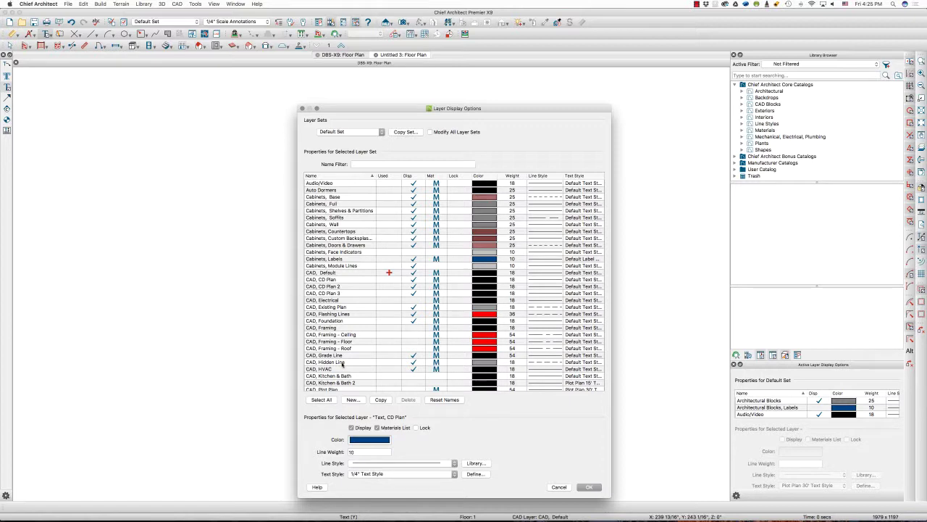
{"action": "scroll", "coordinate": [340, 372], "scroll_direction": "down", "scroll_amount": 1}
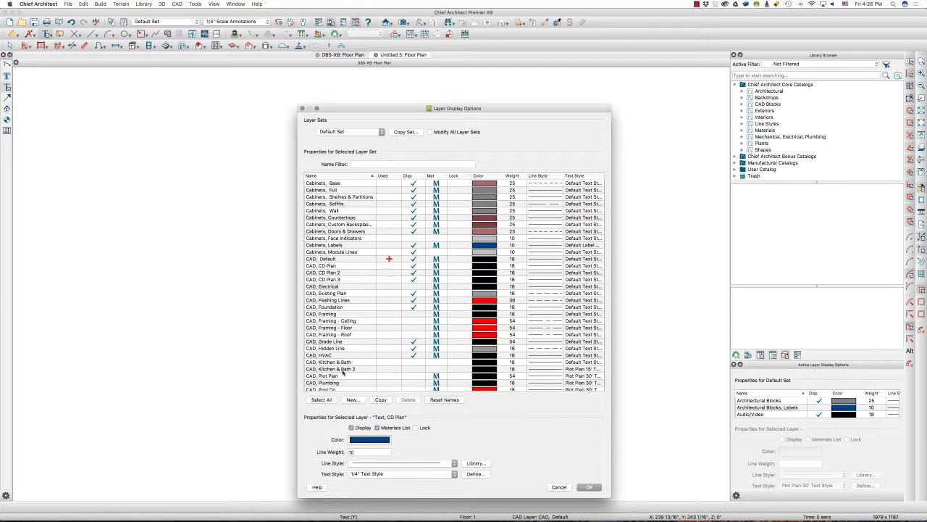
{"action": "scroll", "coordinate": [354, 370], "scroll_direction": "down", "scroll_amount": 1}
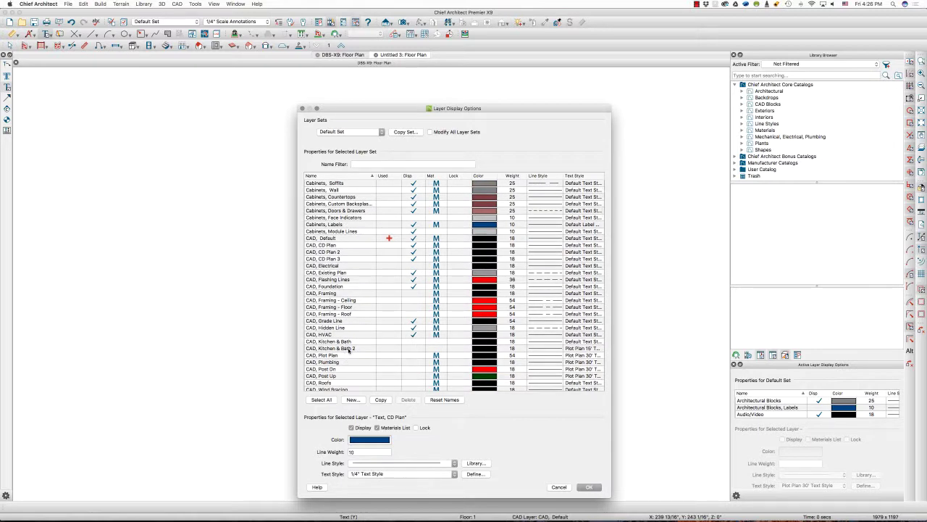
{"action": "scroll", "coordinate": [344, 359], "scroll_direction": "down", "scroll_amount": 1}
{"action": "scroll", "coordinate": [344, 359], "scroll_direction": "down", "scroll_amount": 1}
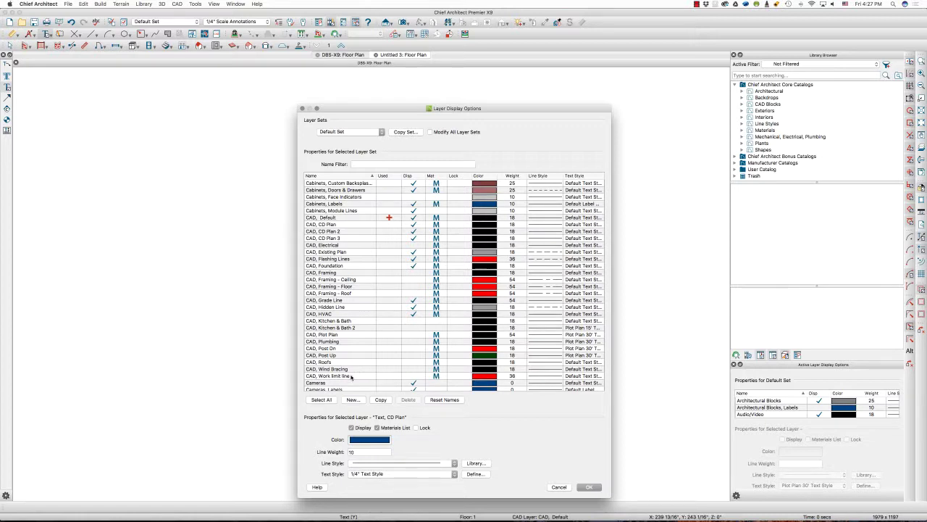
{"action": "scroll", "coordinate": [352, 374], "scroll_direction": "down", "scroll_amount": 1}
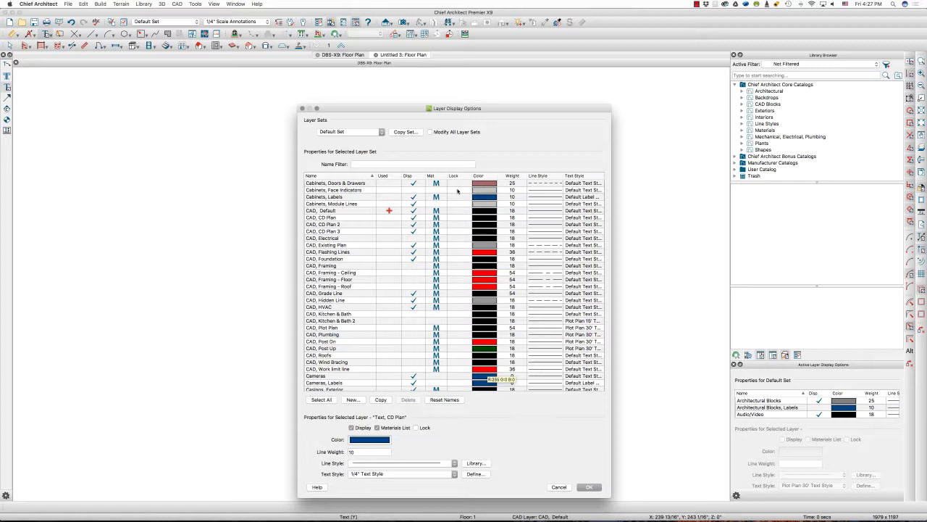
Turn on modifying all layer sets and give the "CAD, Work limit line" layer a dash-dot line style.
{"action": "left_click", "coordinate": [430, 132]}
{"action": "left_click", "coordinate": [537, 370]}
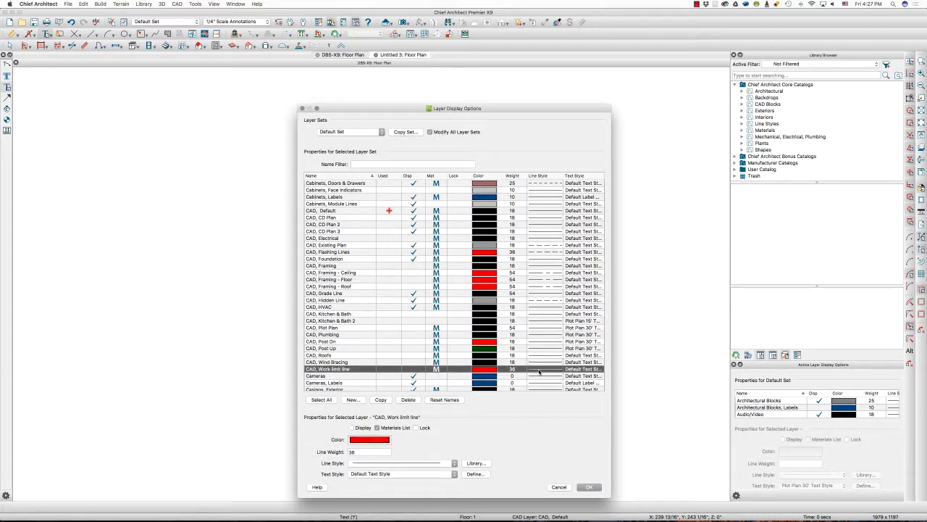
{"action": "left_click", "coordinate": [393, 464]}
{"action": "mouse_move", "coordinate": [390, 13]}
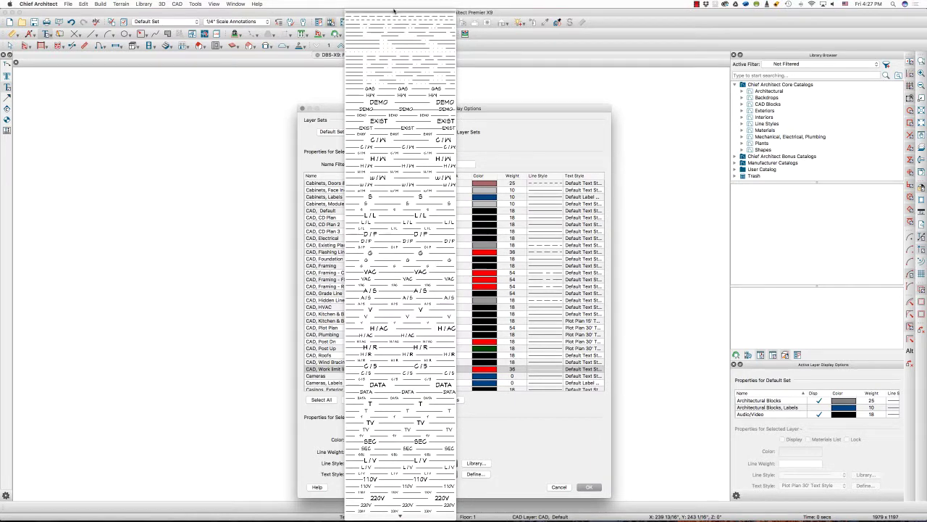
{"action": "left_click", "coordinate": [390, 27]}
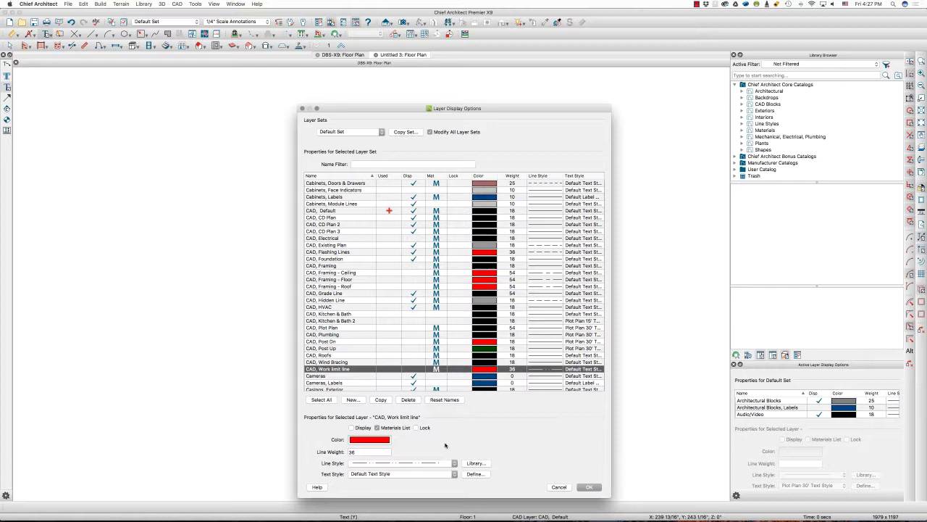
{"action": "left_click", "coordinate": [362, 451]}
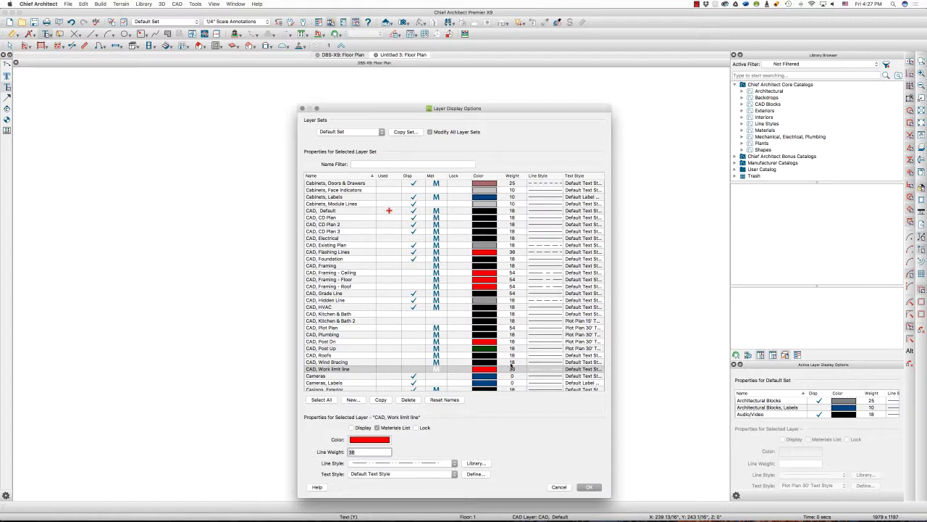
Examine the remaining layers, from dimensions and framing through furniture, roofs and text, and accept the layer display changes.
{"action": "scroll", "coordinate": [360, 329], "scroll_direction": "down", "scroll_amount": 5}
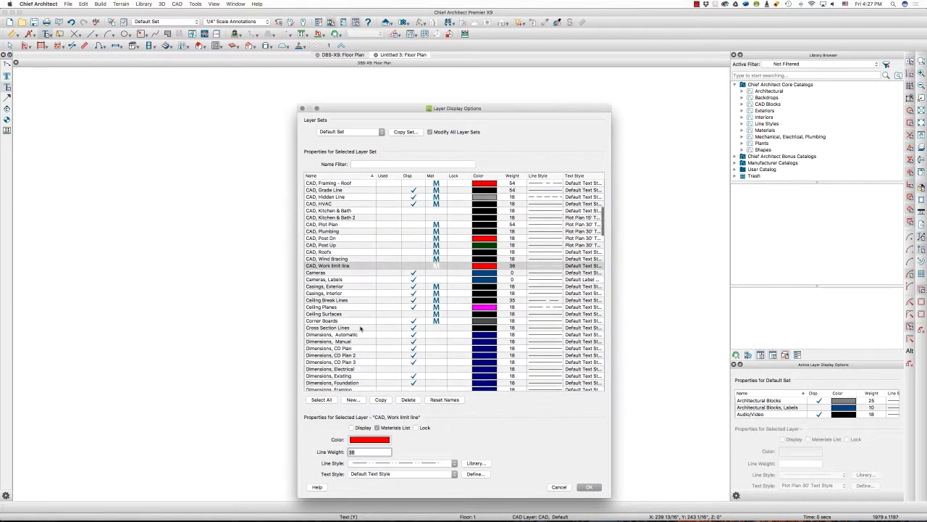
{"action": "scroll", "coordinate": [360, 328], "scroll_direction": "down", "scroll_amount": 4}
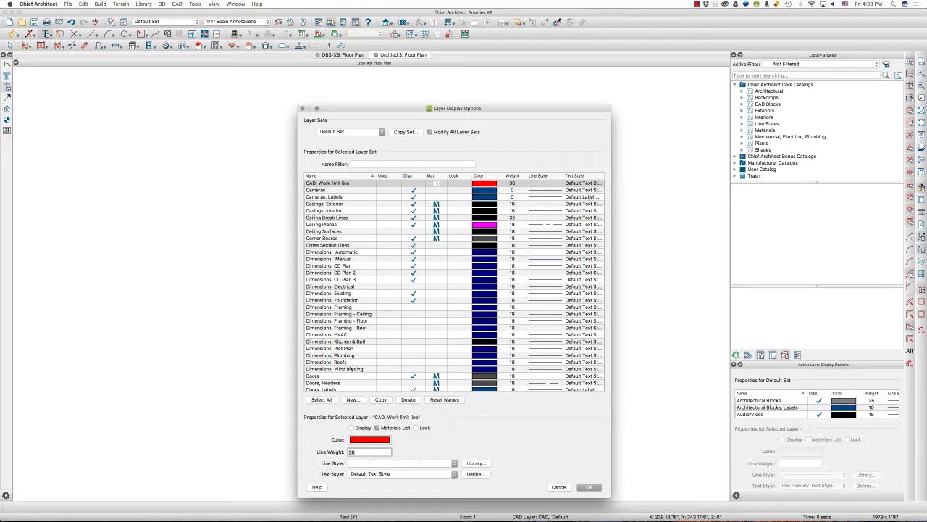
{"action": "scroll", "coordinate": [350, 368], "scroll_direction": "down", "scroll_amount": 10}
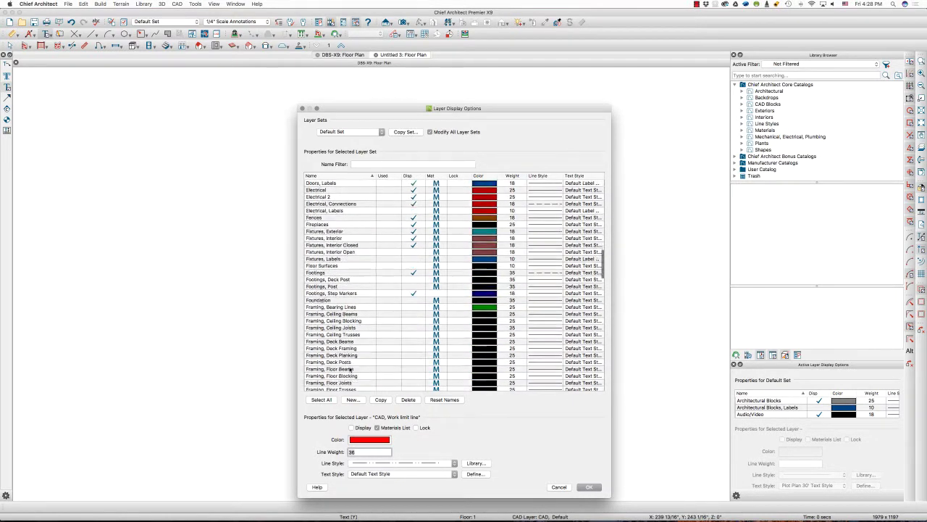
{"action": "scroll", "coordinate": [351, 369], "scroll_direction": "down", "scroll_amount": 9}
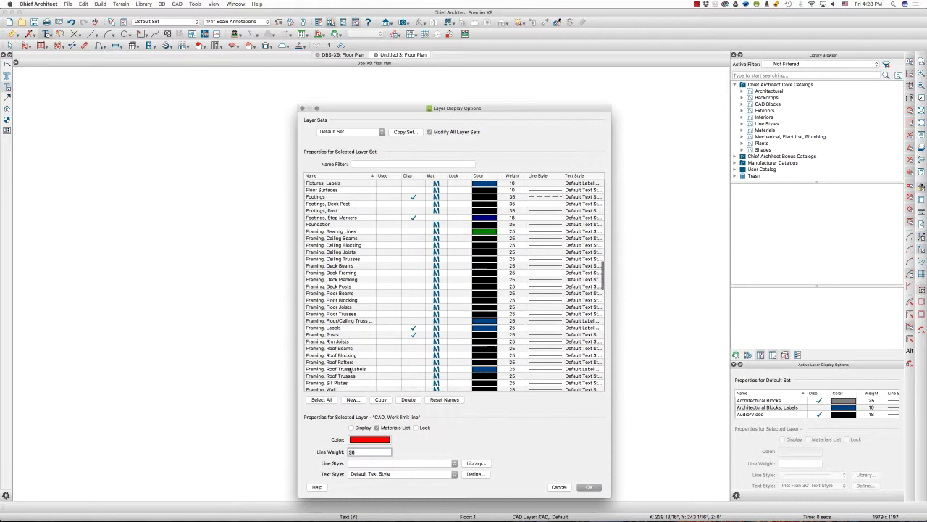
{"action": "scroll", "coordinate": [350, 370], "scroll_direction": "down", "scroll_amount": 5}
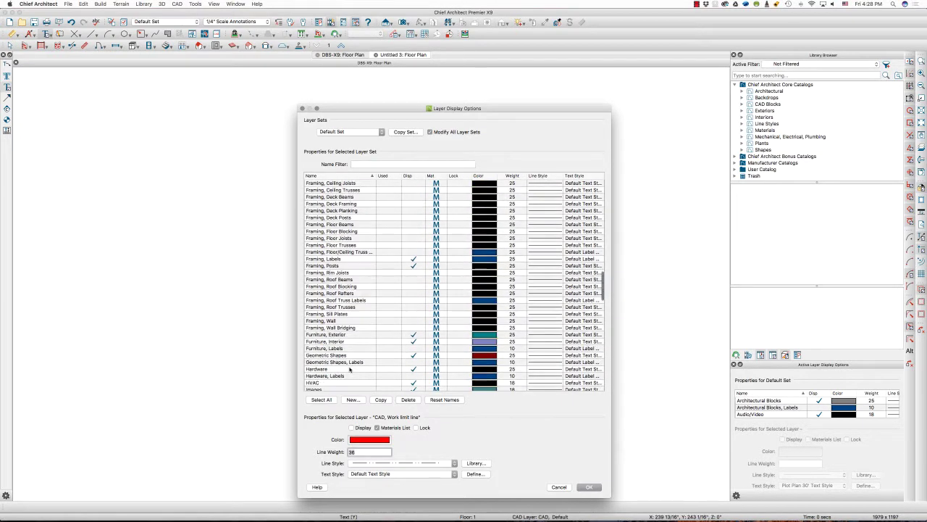
{"action": "scroll", "coordinate": [350, 342], "scroll_direction": "down", "scroll_amount": 1}
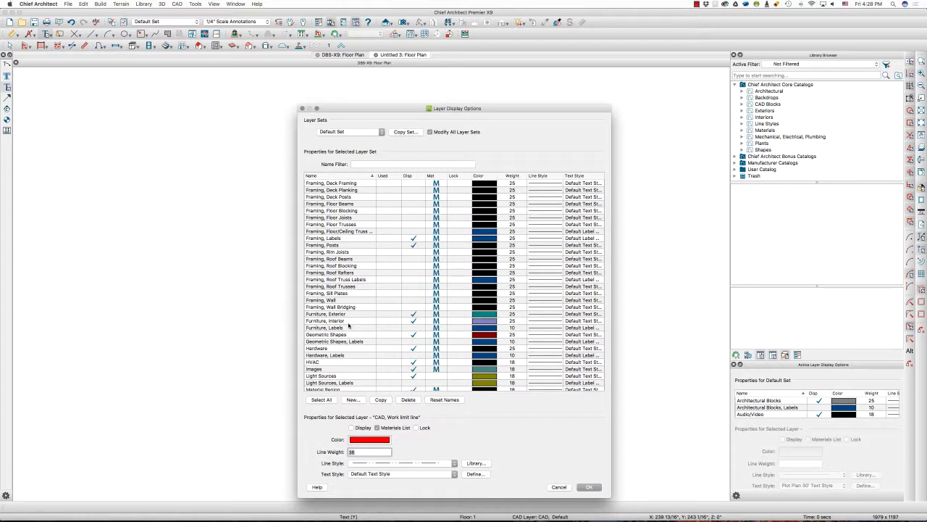
{"action": "scroll", "coordinate": [348, 326], "scroll_direction": "down", "scroll_amount": 1}
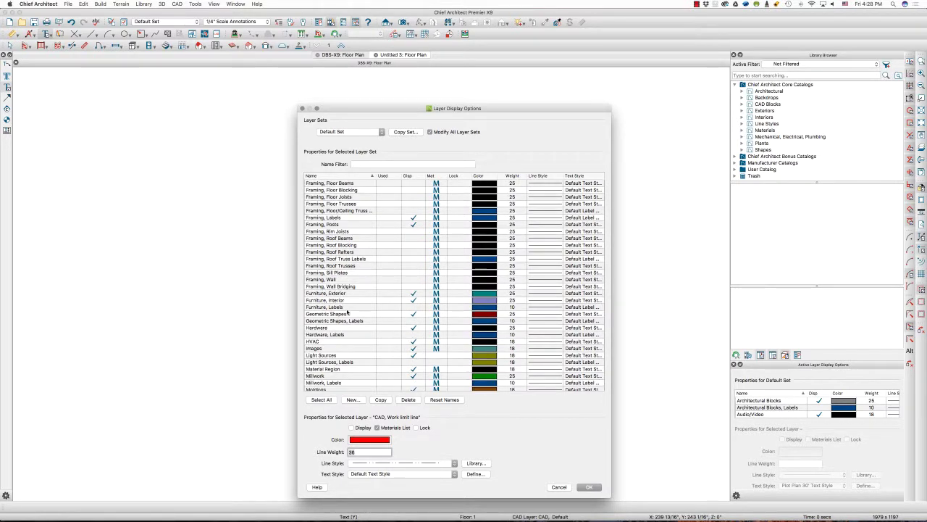
{"action": "left_click", "coordinate": [346, 300]}
{"action": "scroll", "coordinate": [346, 300], "scroll_direction": "up", "scroll_amount": 9}
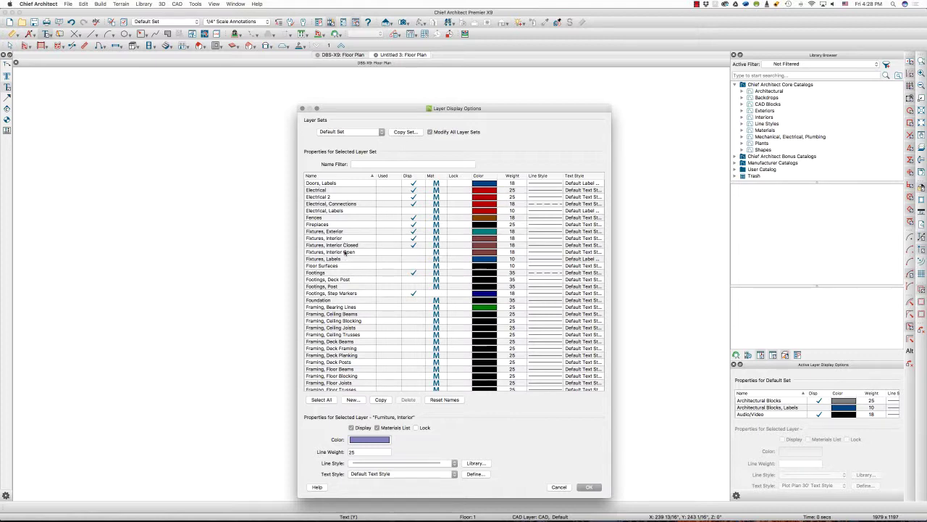
{"action": "scroll", "coordinate": [350, 269], "scroll_direction": "down", "scroll_amount": 9}
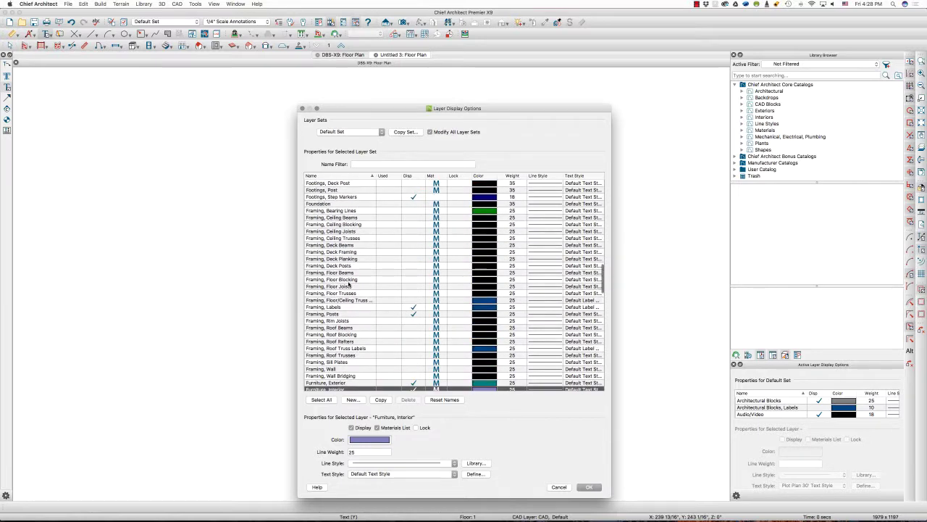
{"action": "scroll", "coordinate": [351, 291], "scroll_direction": "down", "scroll_amount": 3}
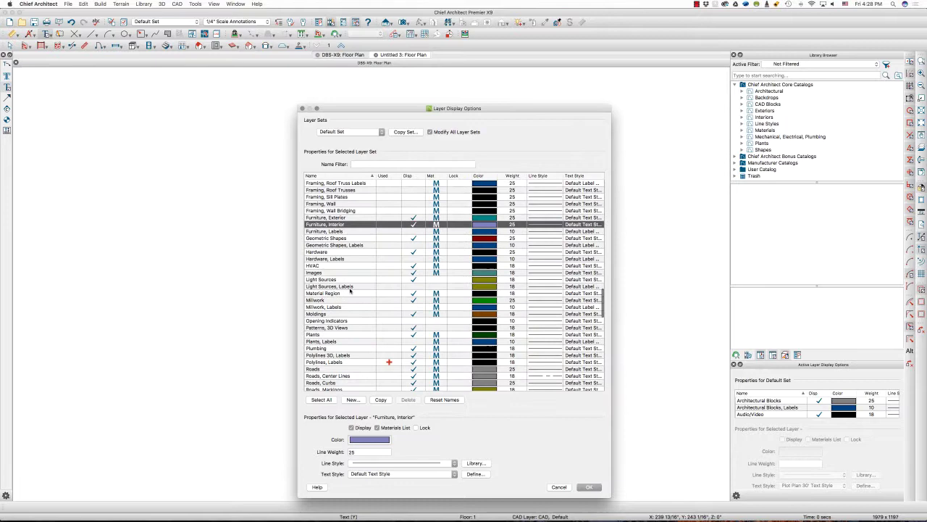
{"action": "scroll", "coordinate": [351, 290], "scroll_direction": "down", "scroll_amount": 5}
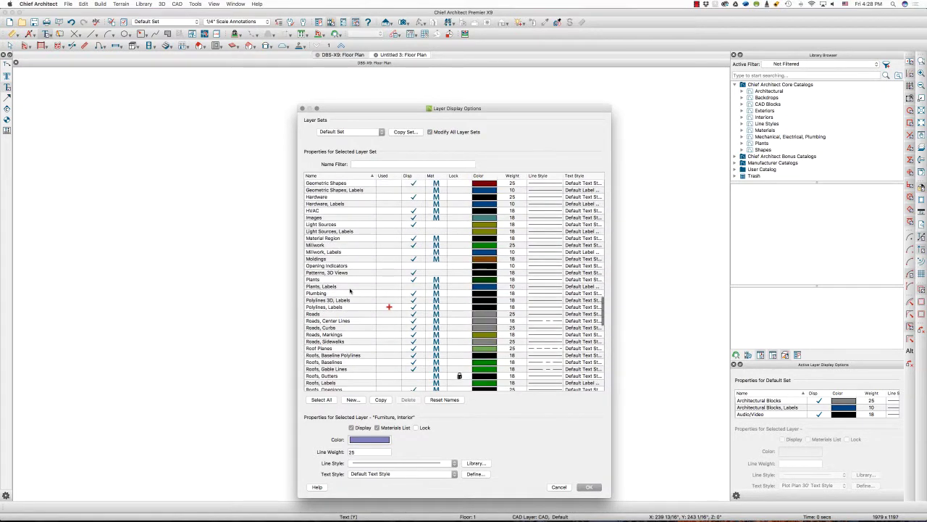
{"action": "scroll", "coordinate": [350, 290], "scroll_direction": "down", "scroll_amount": 10}
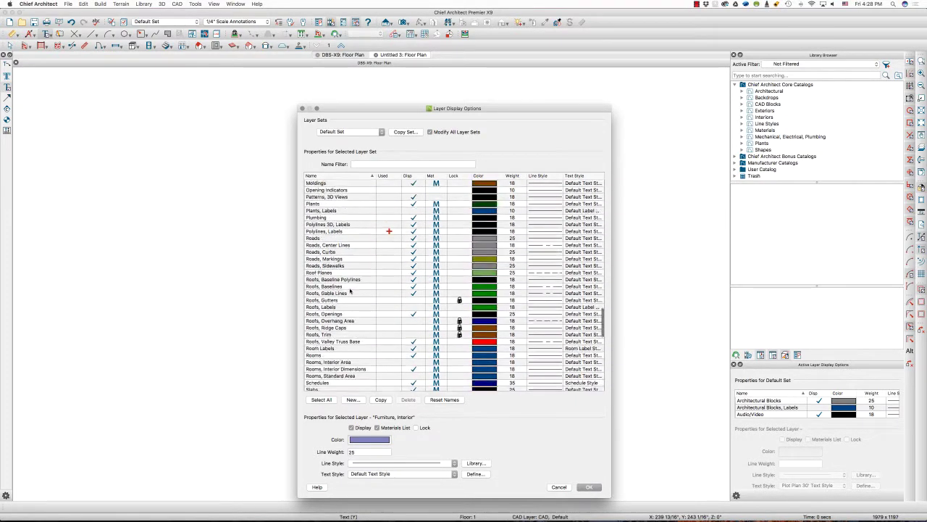
{"action": "scroll", "coordinate": [351, 291], "scroll_direction": "down", "scroll_amount": 4}
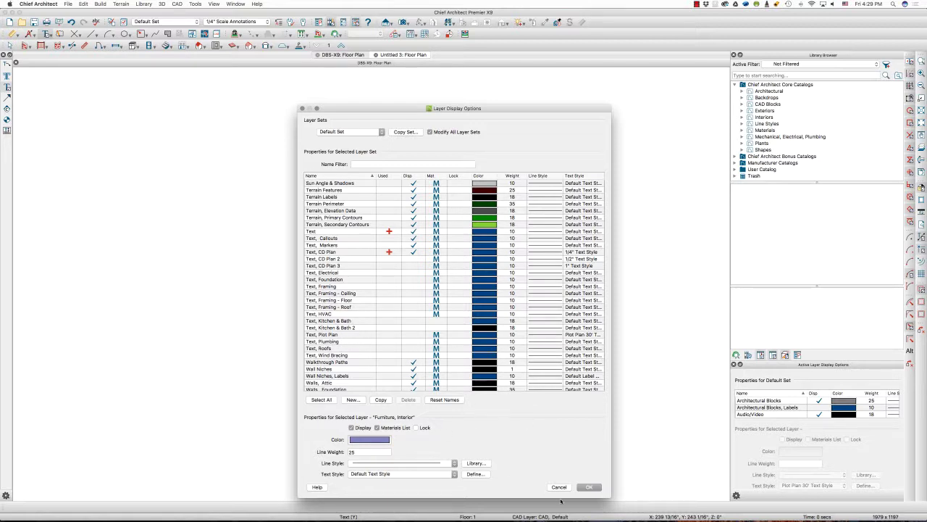
{"action": "left_click", "coordinate": [591, 487]}
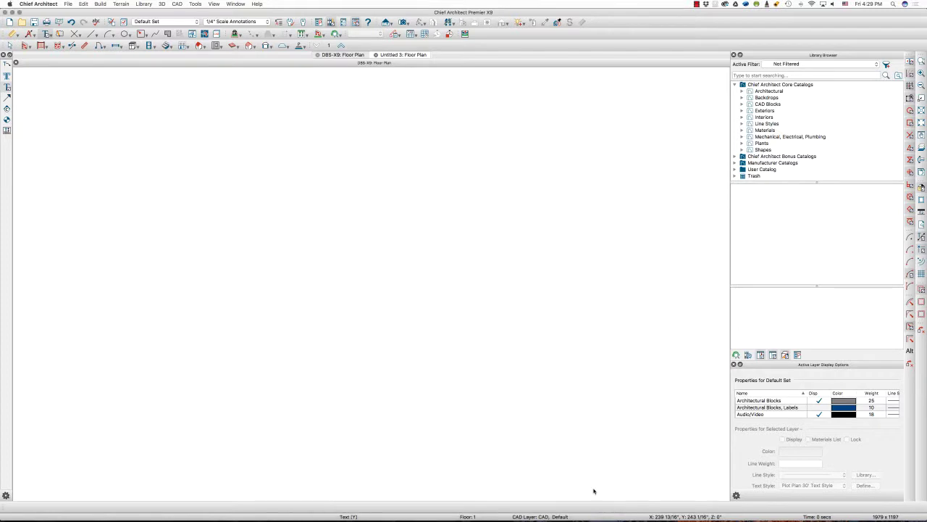
Review the plan's saved text styles in the text, callouts and markers defaults, including the default label and default text styles.
{"action": "left_click", "coordinate": [305, 23]}
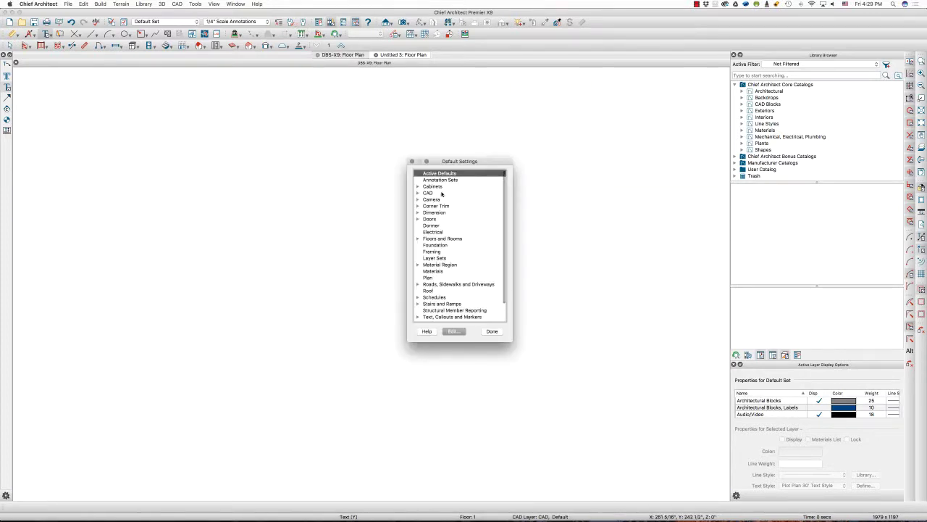
{"action": "double_click", "coordinate": [450, 297]}
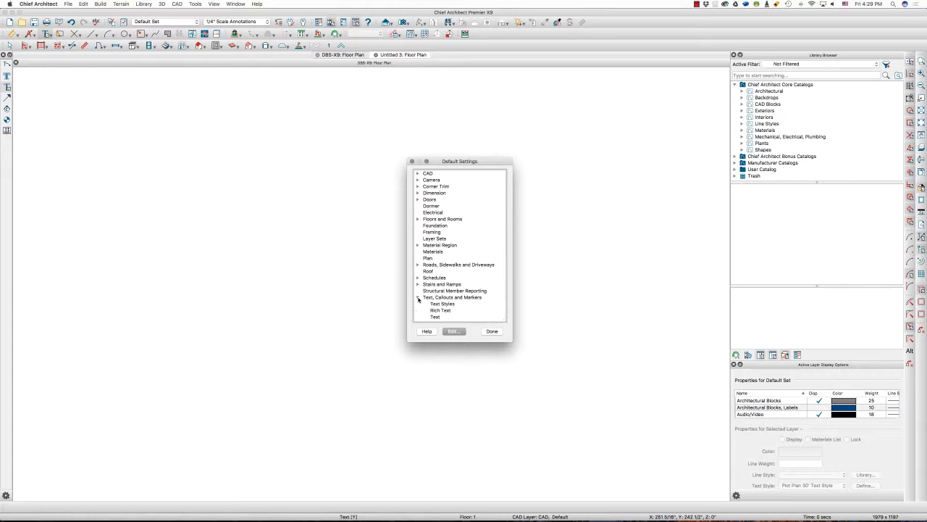
{"action": "scroll", "coordinate": [451, 297], "scroll_direction": "down", "scroll_amount": 2}
{"action": "double_click", "coordinate": [451, 265]}
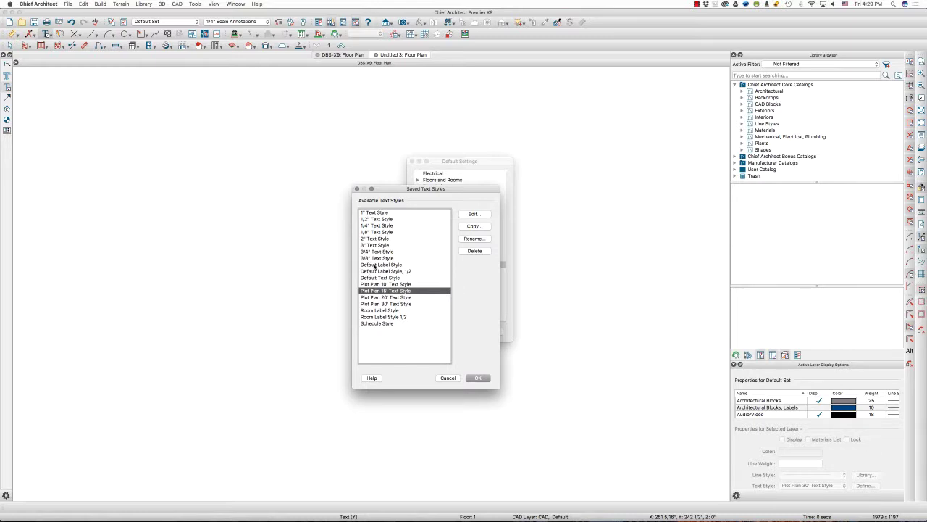
{"action": "left_click", "coordinate": [374, 266]}
{"action": "left_click", "coordinate": [374, 271]}
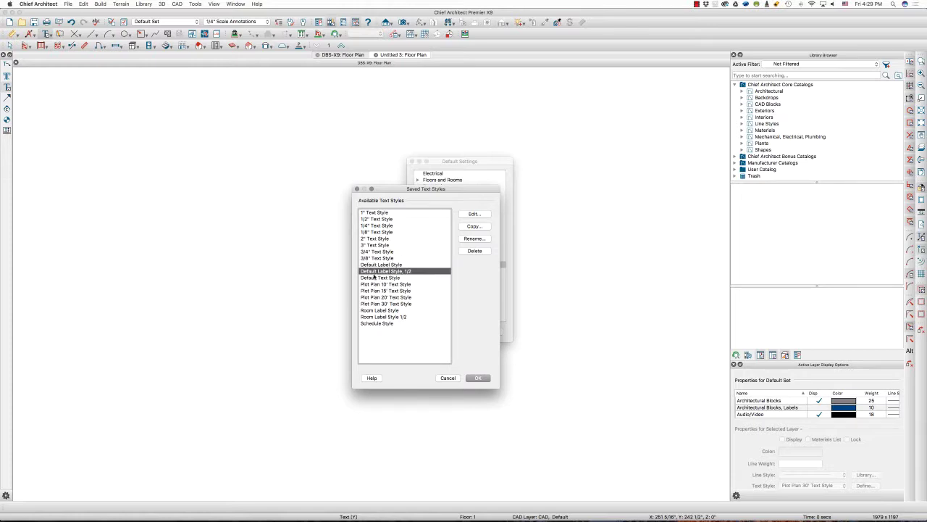
{"action": "left_click", "coordinate": [375, 279]}
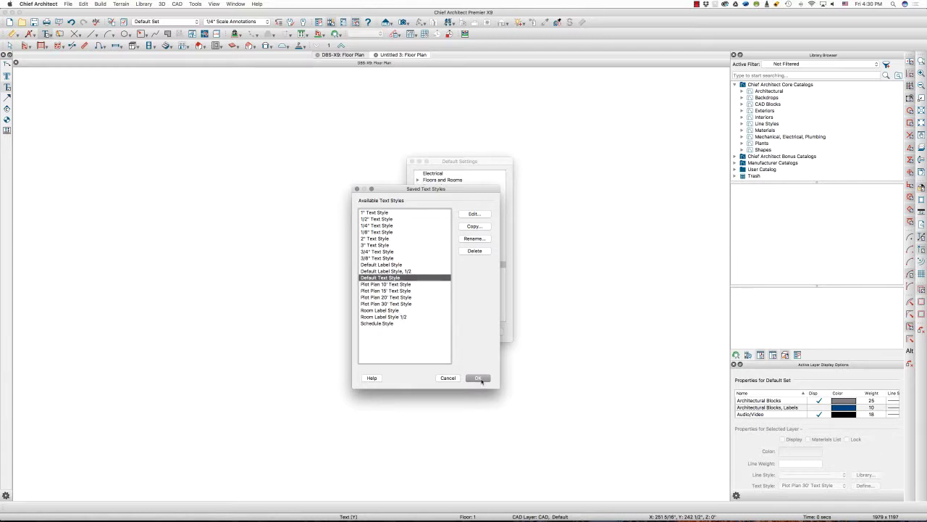
{"action": "left_click", "coordinate": [479, 378]}
Examine the saved rich text defaults, inspecting the font, text height and layer assignment of "Framing Rich Text Defaults - Ceiling".
{"action": "double_click", "coordinate": [440, 271]}
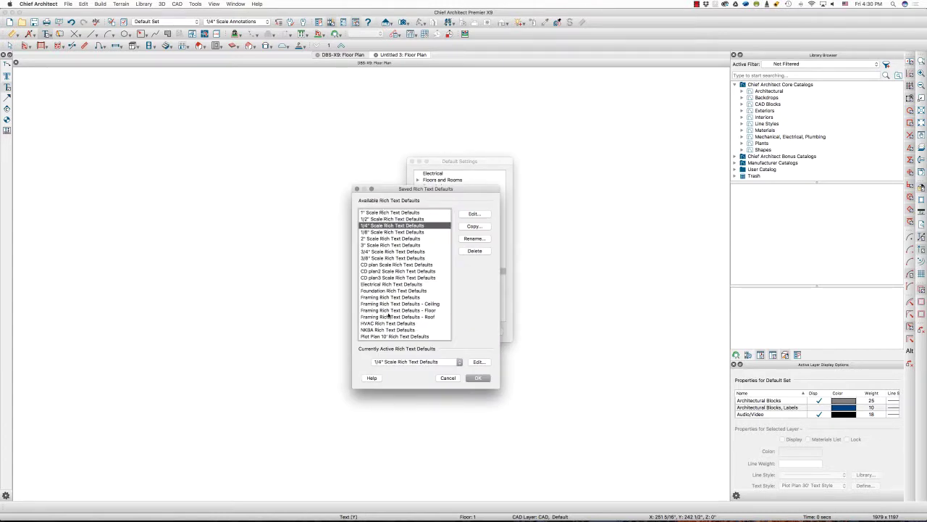
{"action": "scroll", "coordinate": [388, 311], "scroll_direction": "down", "scroll_amount": 3}
{"action": "scroll", "coordinate": [390, 261], "scroll_direction": "up", "scroll_amount": 3}
{"action": "left_click", "coordinate": [409, 305]}
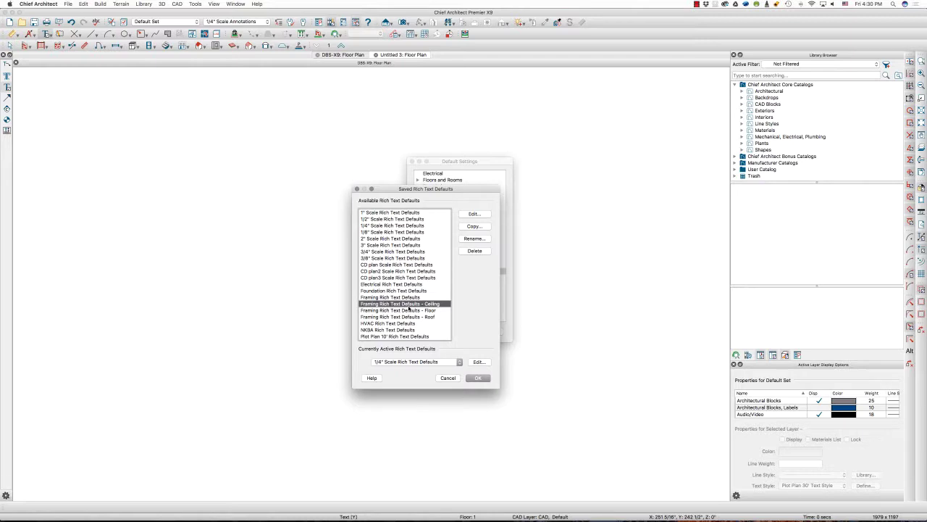
{"action": "double_click", "coordinate": [410, 305]}
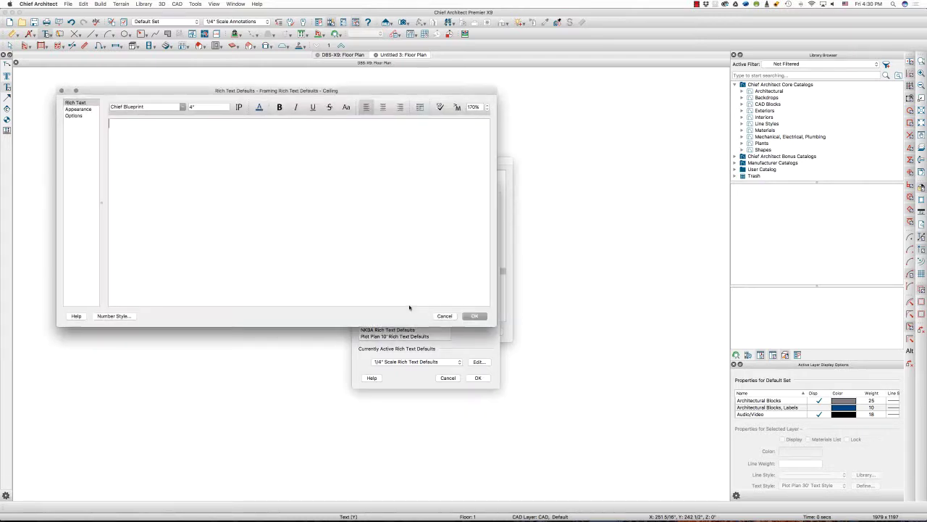
{"action": "left_click", "coordinate": [196, 108]}
{"action": "left_click", "coordinate": [80, 110]}
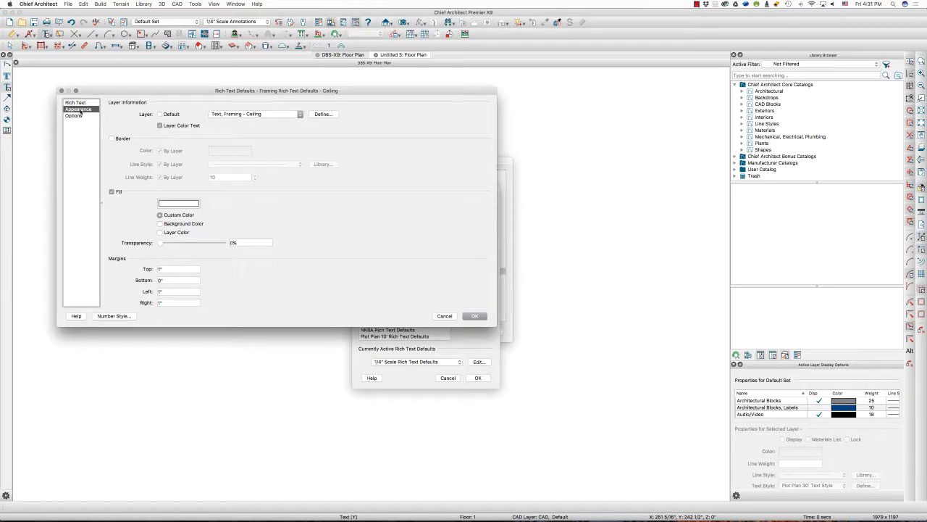
{"action": "left_click", "coordinate": [76, 103]}
{"action": "left_click", "coordinate": [192, 106]}
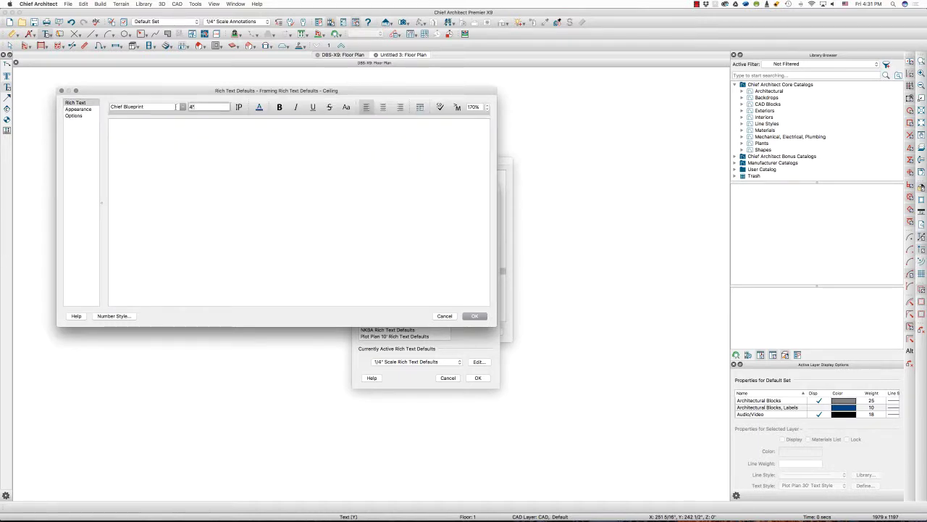
{"action": "type", "text": "4\""}
{"action": "left_click", "coordinate": [78, 108]}
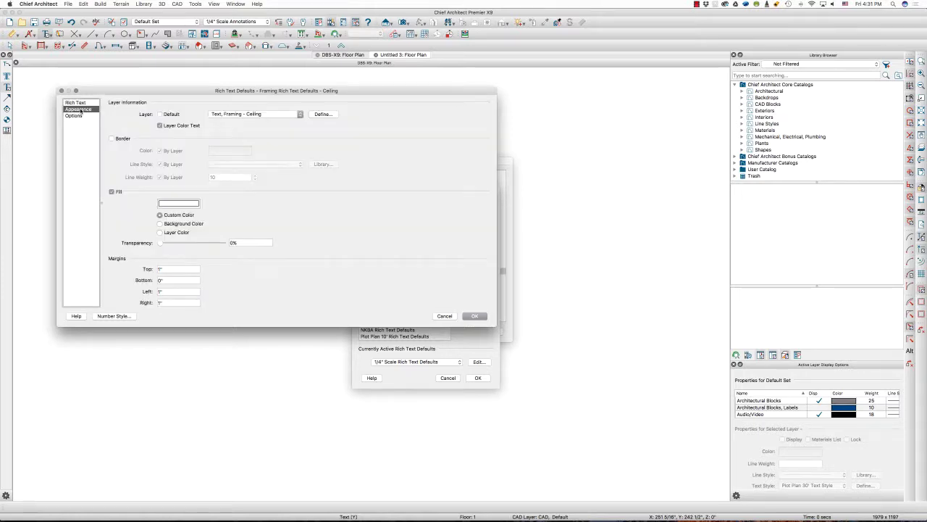
{"action": "left_click", "coordinate": [78, 103]}
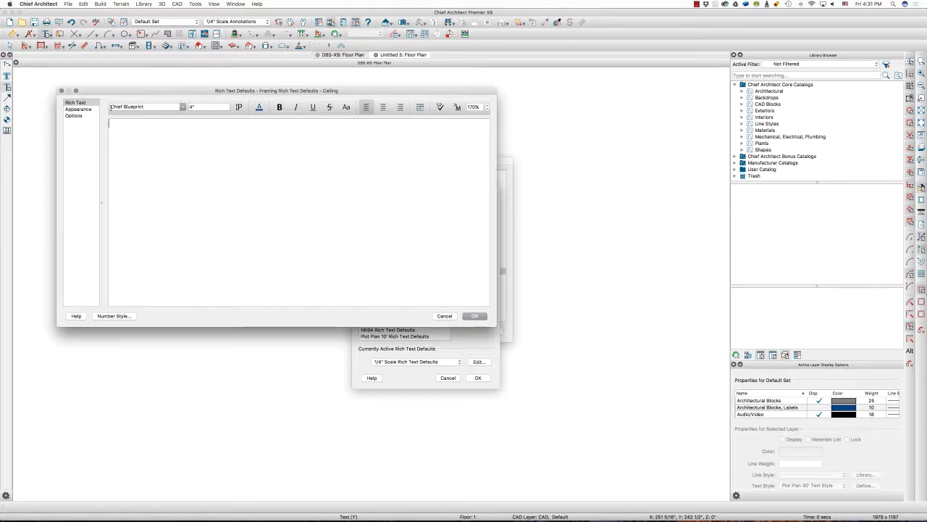
{"action": "left_click", "coordinate": [77, 110]}
{"action": "left_click", "coordinate": [78, 103]}
{"action": "left_click", "coordinate": [78, 109]}
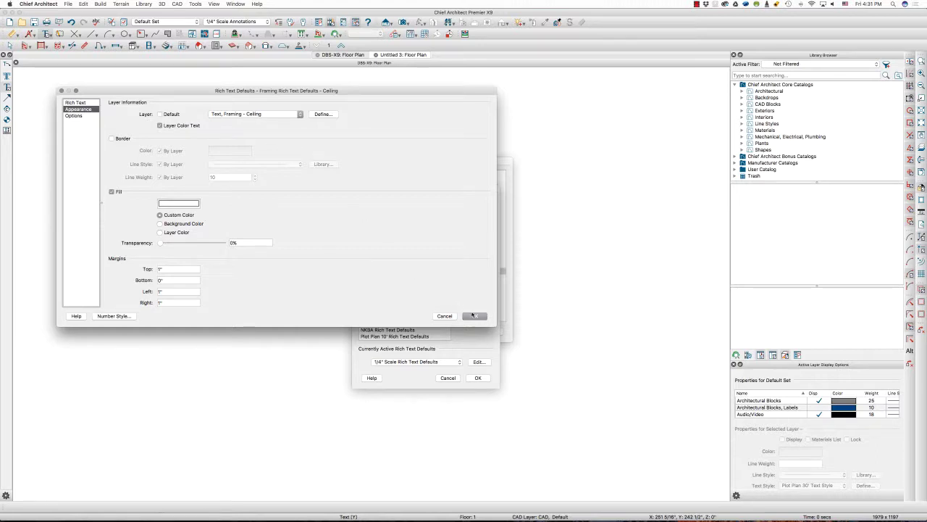
{"action": "left_click", "coordinate": [473, 315]}
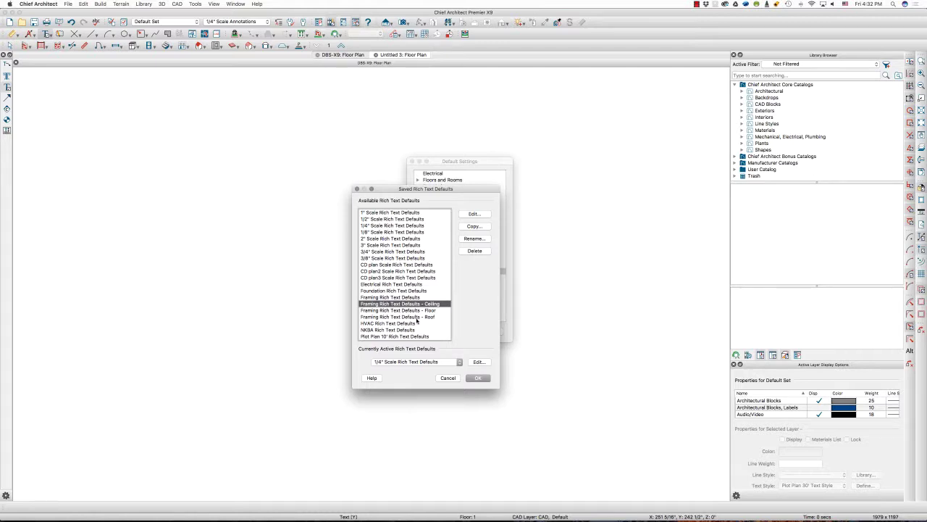
Review the remaining saved rich text defaults and the lists of saved text, callout and marker defaults.
{"action": "scroll", "coordinate": [415, 321], "scroll_direction": "down", "scroll_amount": 2}
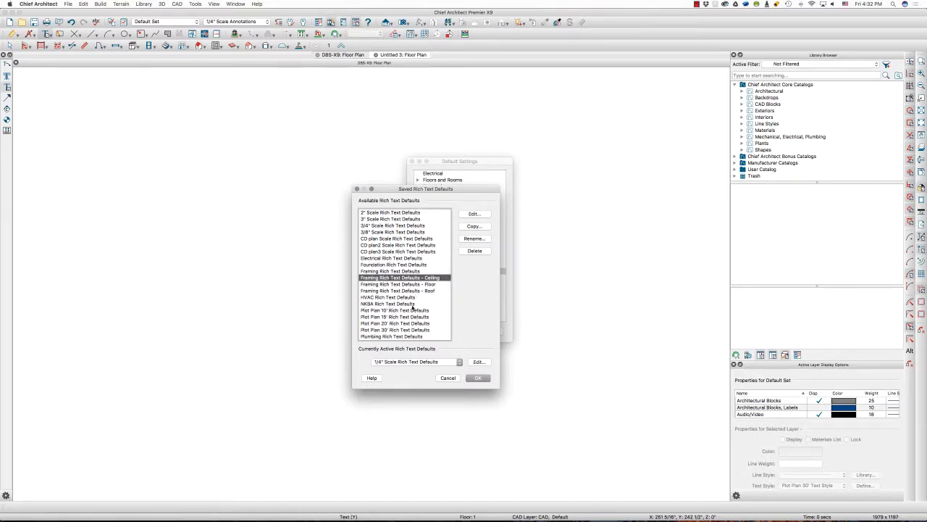
{"action": "scroll", "coordinate": [383, 309], "scroll_direction": "down", "scroll_amount": 1}
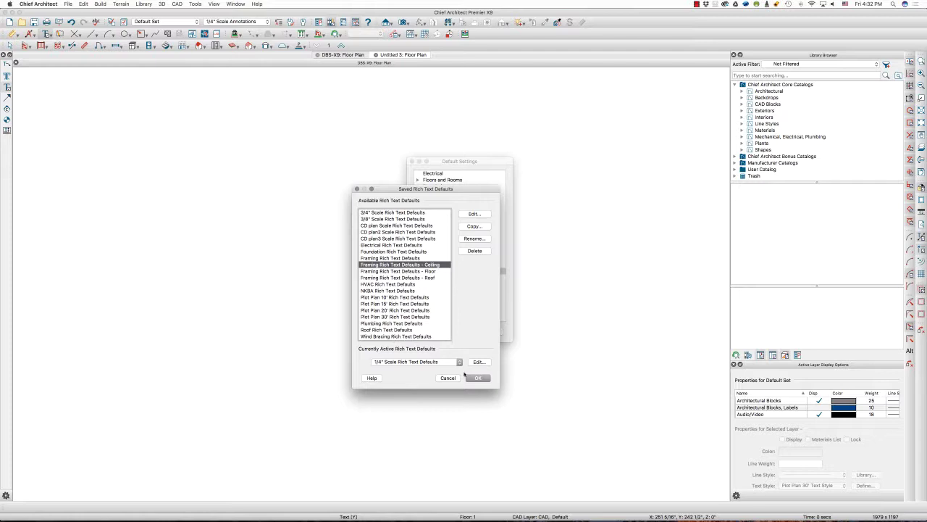
{"action": "left_click", "coordinate": [477, 378]}
{"action": "double_click", "coordinate": [447, 281]}
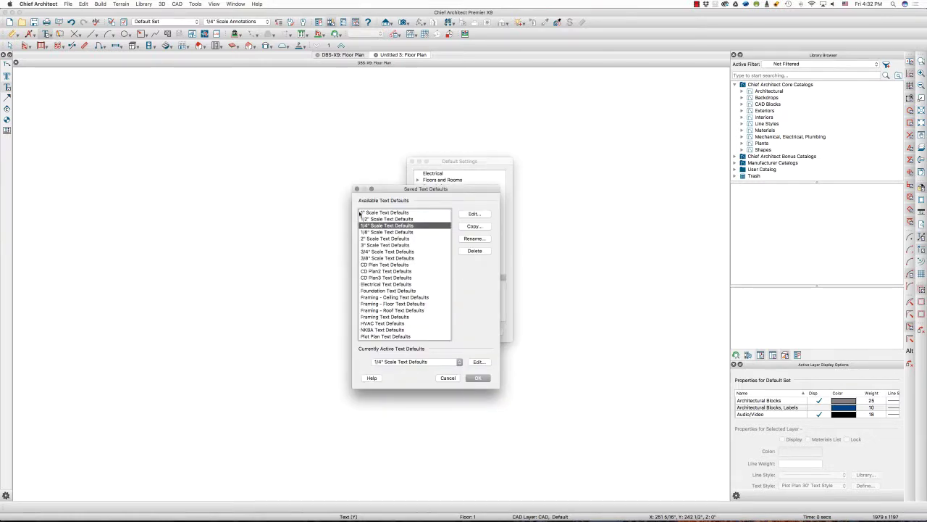
{"action": "scroll", "coordinate": [373, 252], "scroll_direction": "down", "scroll_amount": 3}
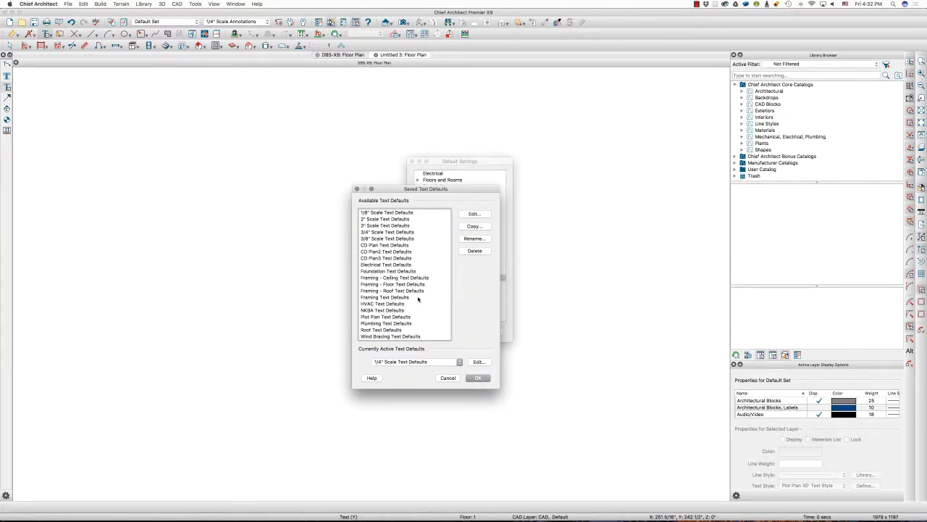
{"action": "left_click", "coordinate": [448, 377]}
{"action": "double_click", "coordinate": [444, 284]}
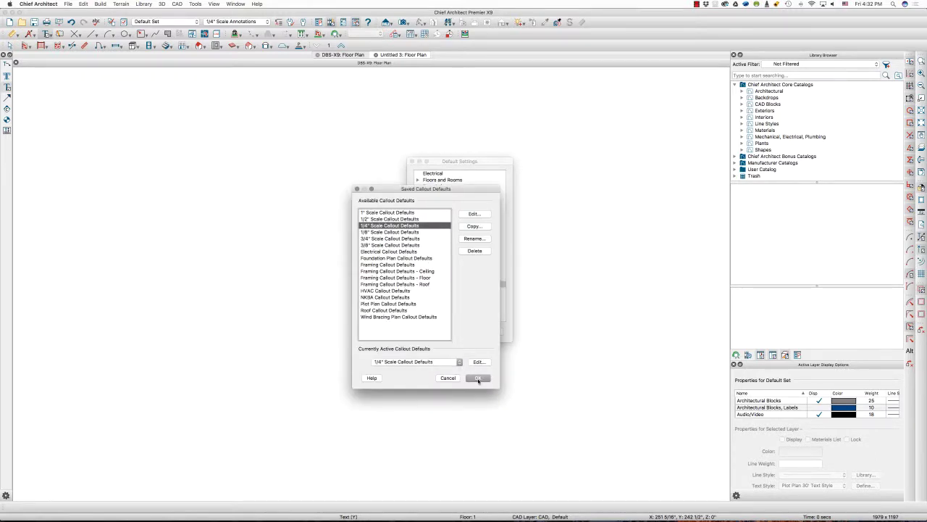
{"action": "left_click", "coordinate": [448, 377]}
{"action": "double_click", "coordinate": [455, 291]}
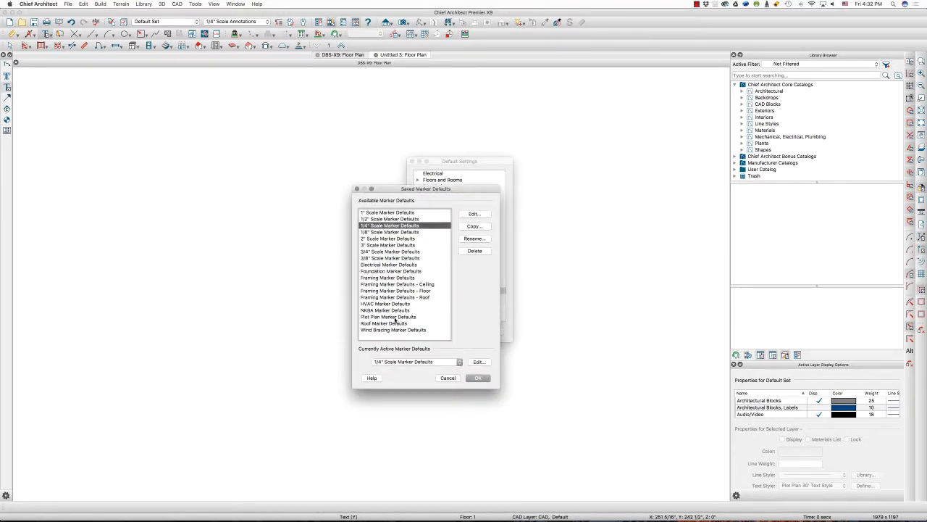
{"action": "left_click", "coordinate": [478, 377]}
Inspect the settings of the 1/4" Scale Arrow Defaults in the saved arrow defaults without changing them.
{"action": "left_click", "coordinate": [453, 298]}
{"action": "double_click", "coordinate": [453, 297]}
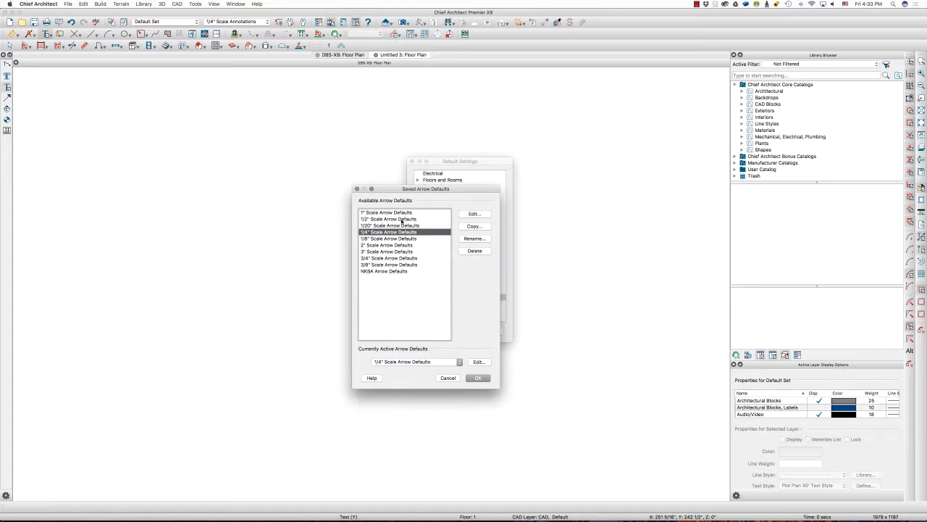
{"action": "left_click", "coordinate": [474, 214]}
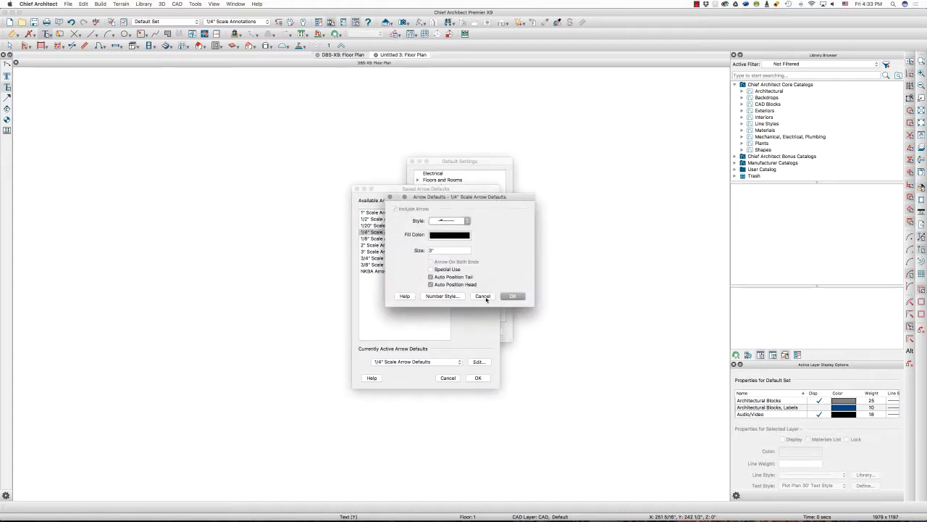
{"action": "left_click", "coordinate": [483, 296]}
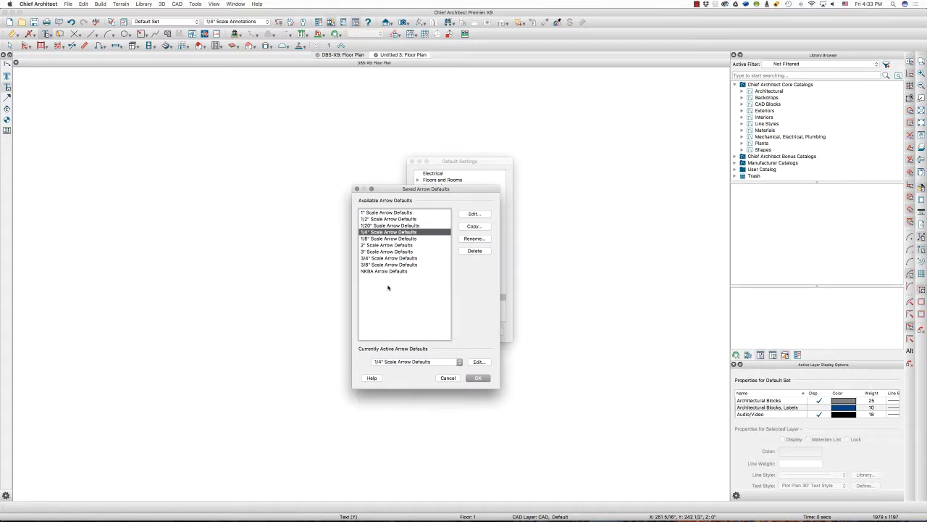
Rename the 1/20" arrow defaults as "1:20' Scale Arrow Defaults" and check their arrow size.
{"action": "left_click", "coordinate": [377, 226]}
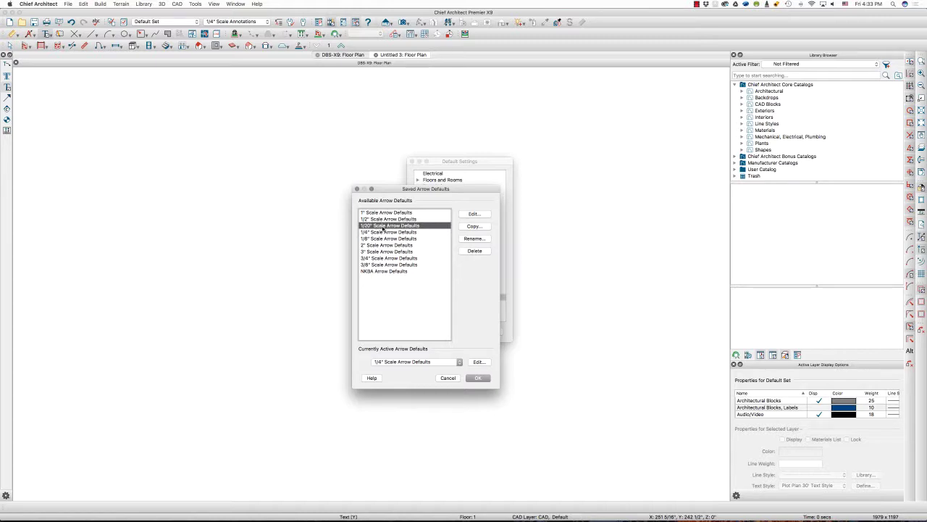
{"action": "left_click", "coordinate": [475, 239]}
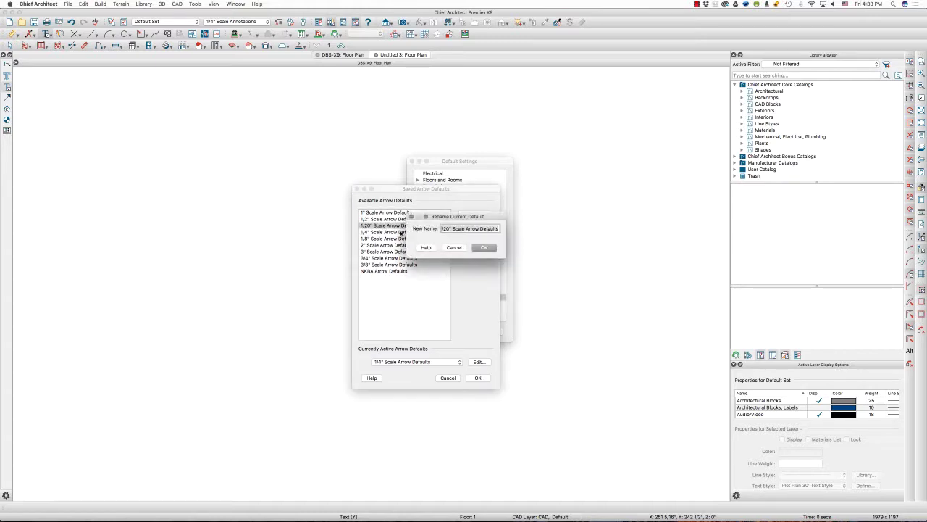
{"action": "left_click", "coordinate": [443, 229]}
{"action": "key", "text": "Delete"}
{"action": "key", "text": "Delete"}
{"action": "type", "text": "1/"}
{"action": "key", "text": "BackSpace"}
{"action": "type", "text": "1"}
{"action": "key", "text": "BackSpace"}
{"action": "key", "text": "Return"}
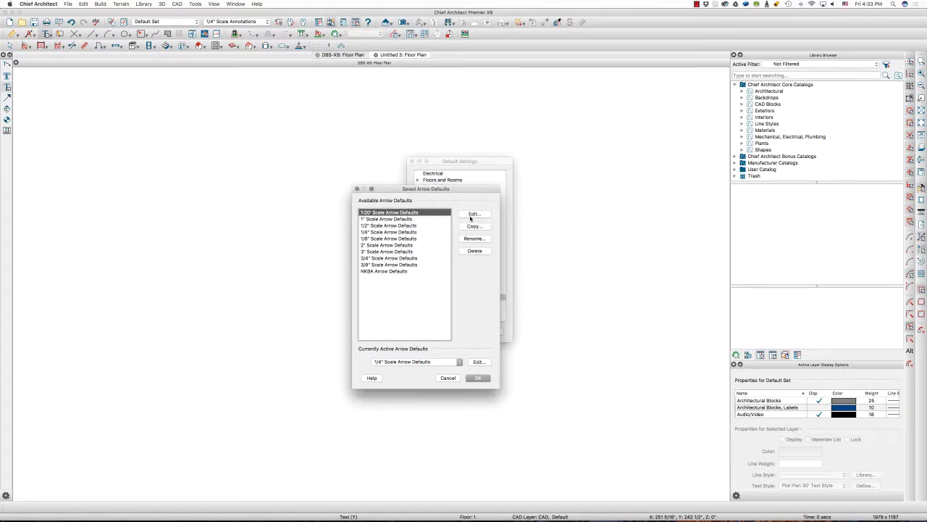
{"action": "left_click", "coordinate": [473, 214]}
{"action": "left_click", "coordinate": [446, 246]}
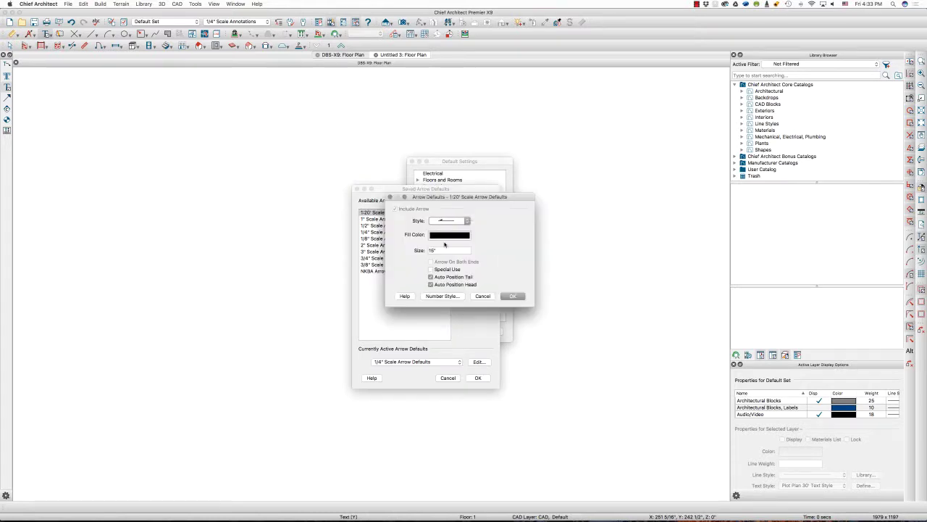
{"action": "key", "text": "BackSpace"}
{"action": "type", "text": "'"}
{"action": "left_click", "coordinate": [514, 295]}
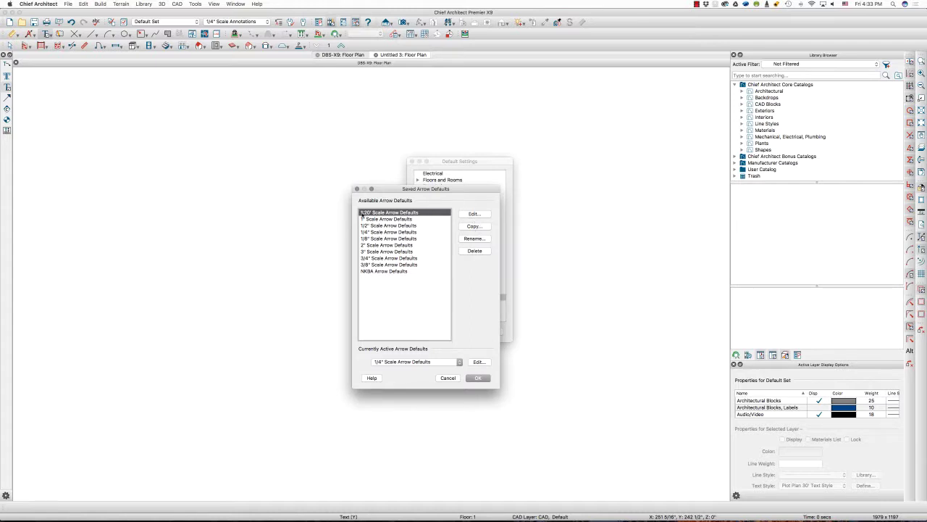
Copy the 1:20' arrow defaults as a new default named "1:30' Scale Arrow Defaults".
{"action": "left_click", "coordinate": [474, 226]}
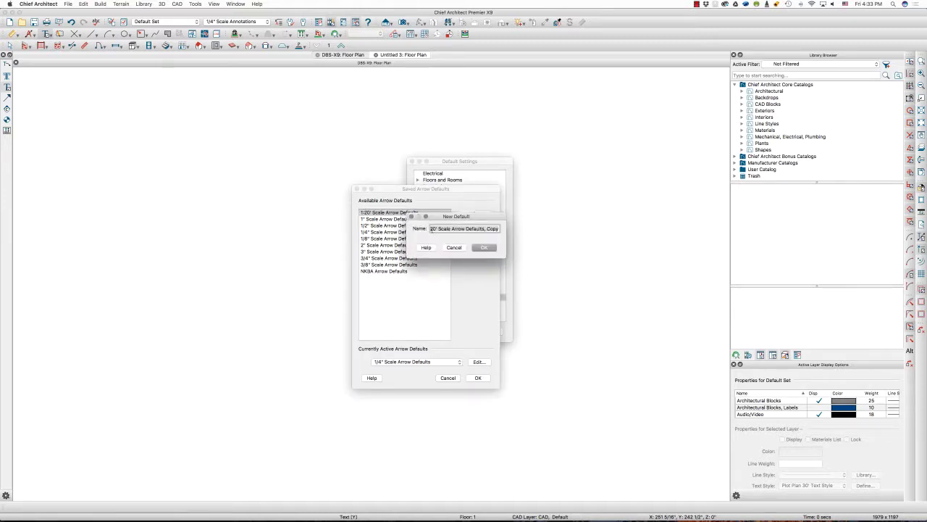
{"action": "left_click", "coordinate": [437, 228]}
{"action": "key", "text": "Up"}
{"action": "key", "text": "Right"}
{"action": "key", "text": "Right"}
{"action": "key", "text": "Right"}
{"action": "key", "text": "BackSpace"}
{"action": "type", "text": "3"}
{"action": "key", "text": "End"}
{"action": "key", "text": "shift+Left"}
{"action": "key", "text": "shift+Left"}
{"action": "key", "text": "shift+Left"}
{"action": "key", "text": "shift+Left"}
{"action": "key", "text": "shift+Left"}
{"action": "key", "text": "shift+Left"}
{"action": "key", "text": "BackSpace"}
{"action": "left_click", "coordinate": [487, 247]}
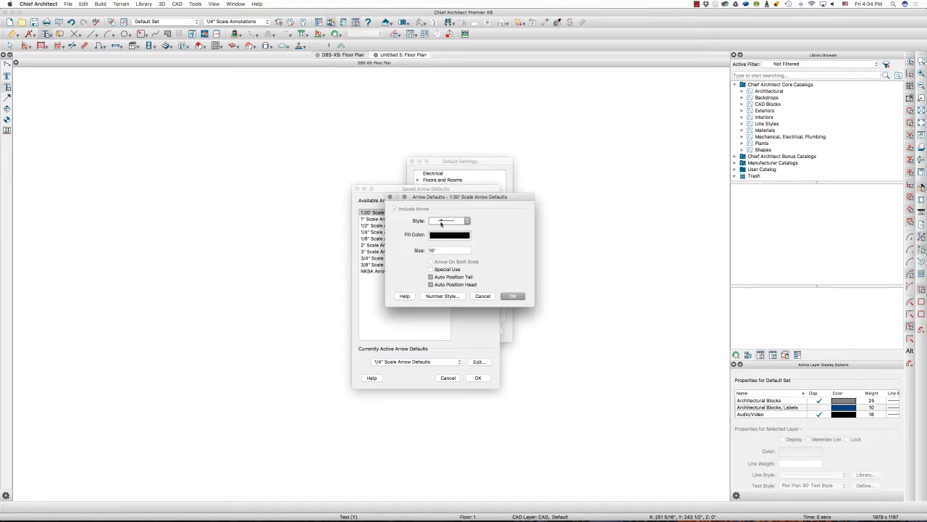
Set the arrow size of the 1:30' Scale Arrow Defaults to 22.5" and accept the settings.
{"action": "left_click", "coordinate": [449, 250]}
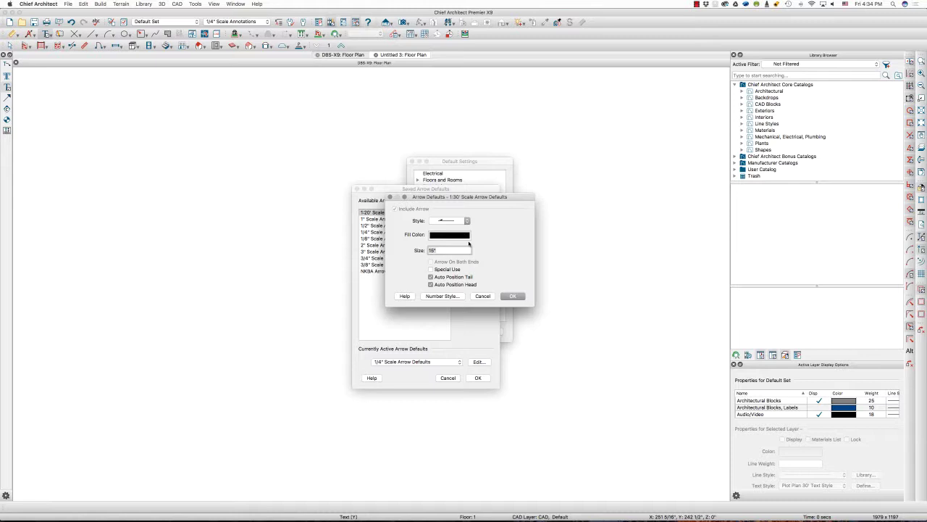
{"action": "type", "text": "22.5"}
{"action": "left_click", "coordinate": [512, 296]}
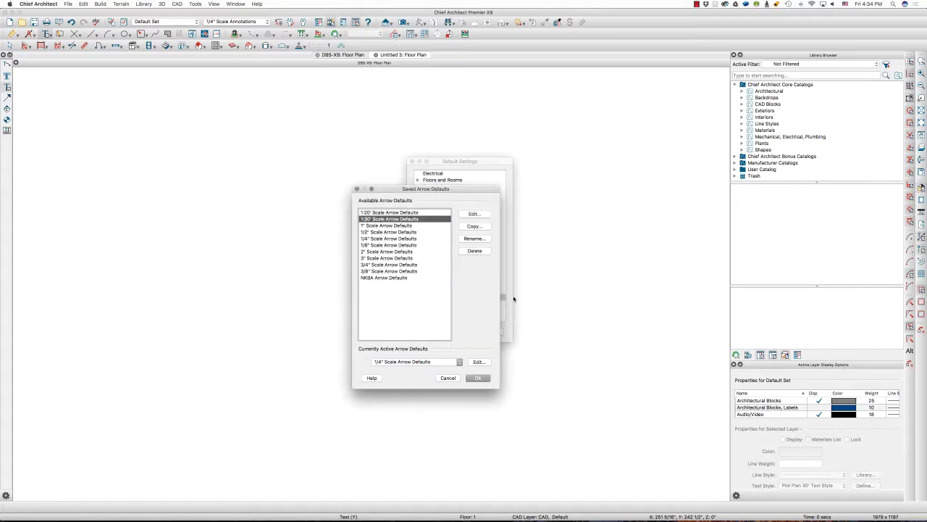
Copy the 1:20' arrow defaults as a new default named "1:10' Scale Arrow Defaults".
{"action": "left_click", "coordinate": [440, 213]}
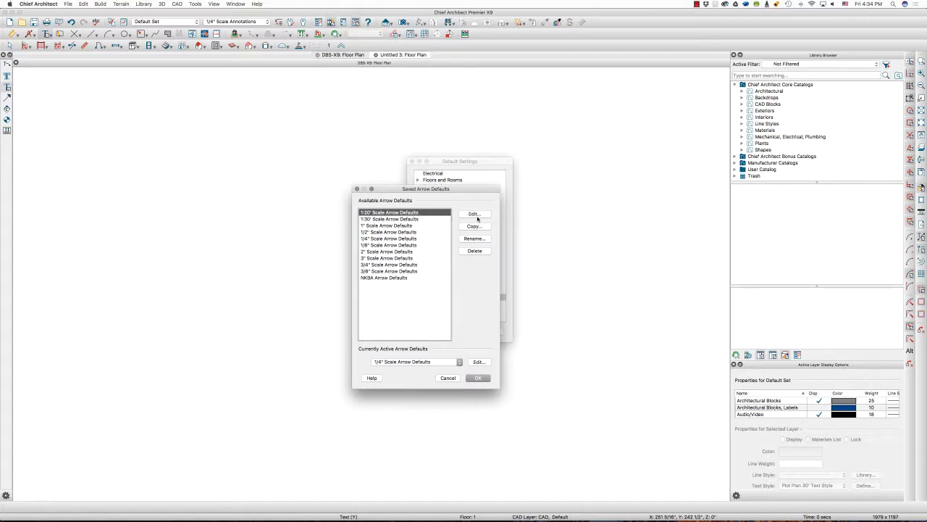
{"action": "left_click", "coordinate": [474, 226]}
{"action": "left_click", "coordinate": [433, 229]}
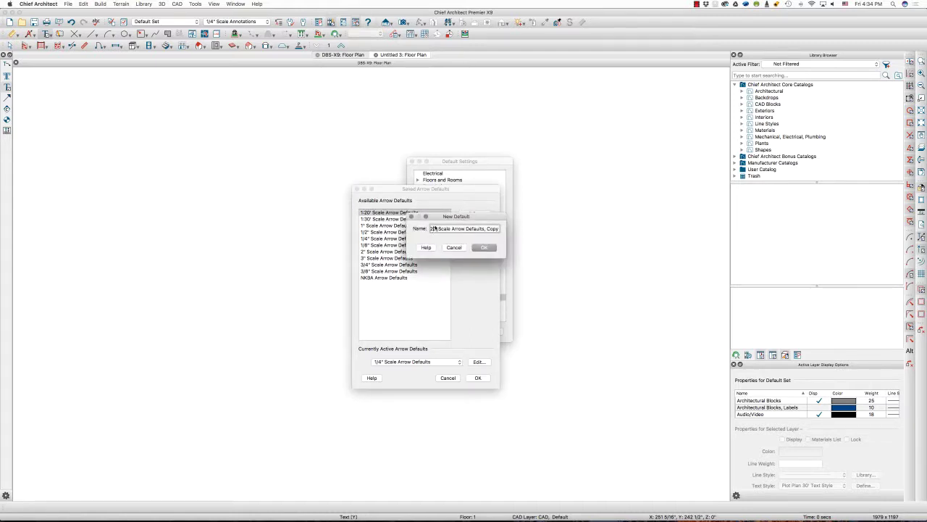
{"action": "key", "text": "BackSpace"}
{"action": "type", "text": "1"}
{"action": "key", "text": "BackSpace"}
{"action": "key", "text": "BackSpace"}
{"action": "key", "text": "BackSpace"}
{"action": "key", "text": "BackSpace"}
{"action": "key", "text": "BackSpace"}
{"action": "key", "text": "BackSpace"}
{"action": "left_click", "coordinate": [483, 247]}
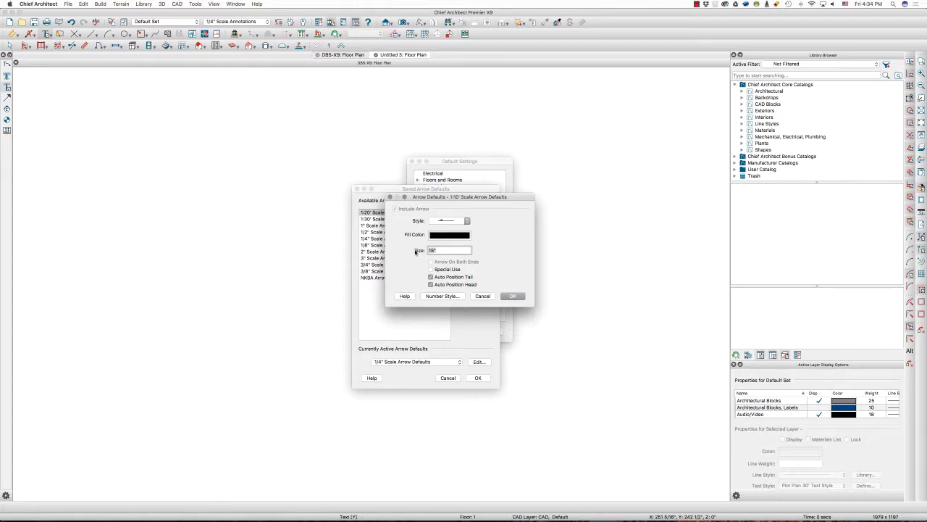
Set the arrow size of the 1:10' Scale Arrow Defaults to 7.5", check the 1:30' arrow size, and accept and close the defaults.
{"action": "type", "text": "7.5"}
{"action": "key", "text": "Return"}
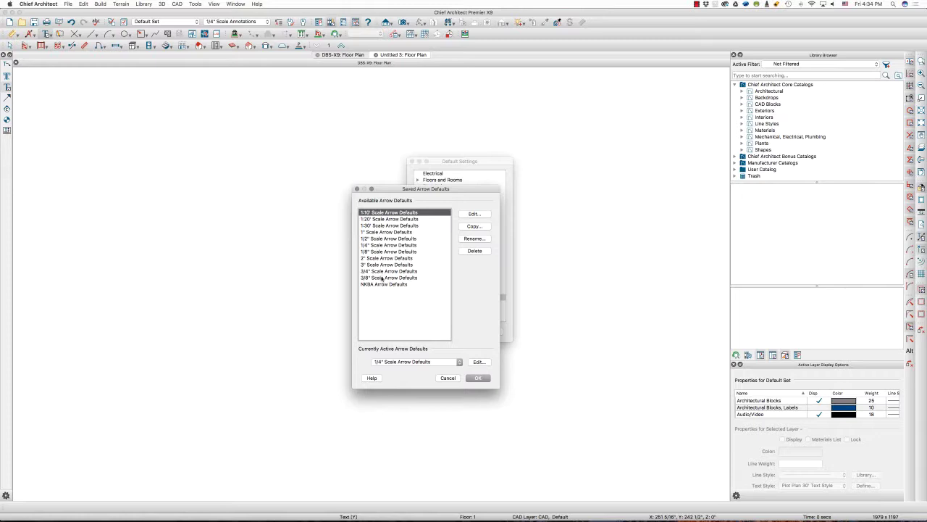
{"action": "double_click", "coordinate": [372, 225]}
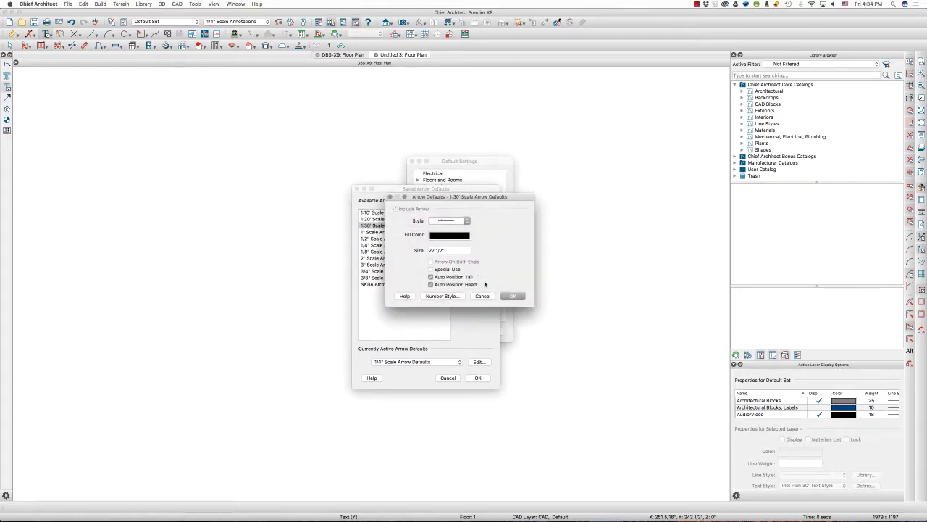
{"action": "key", "text": "Return"}
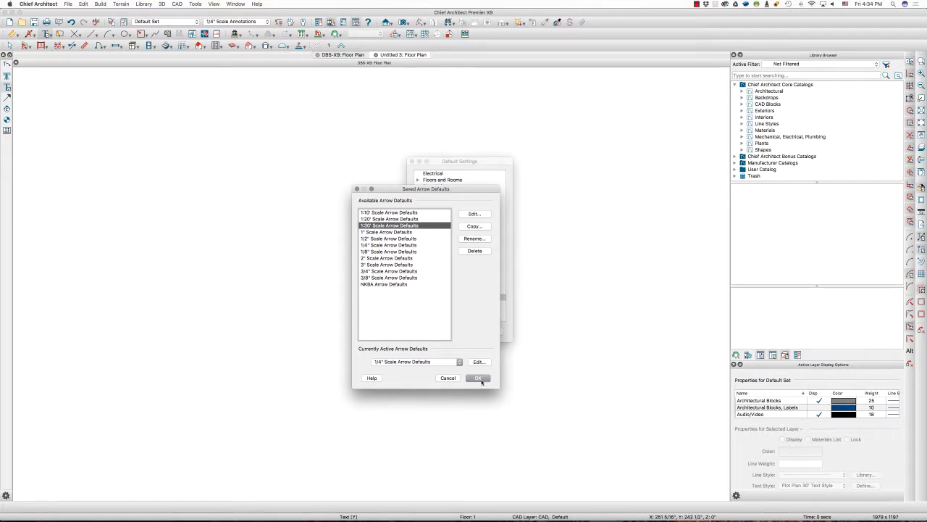
{"action": "left_click", "coordinate": [480, 379]}
{"action": "left_click", "coordinate": [491, 332]}
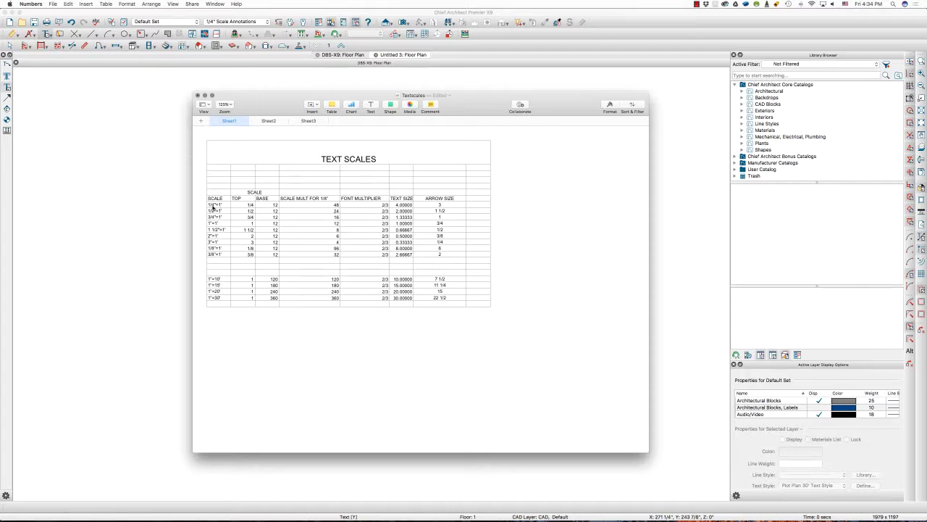
Examine the 1/4"=1' row of the Textscales spreadsheet: scale top, base, font multiplier and the text size formula.
{"action": "left_click", "coordinate": [219, 206]}
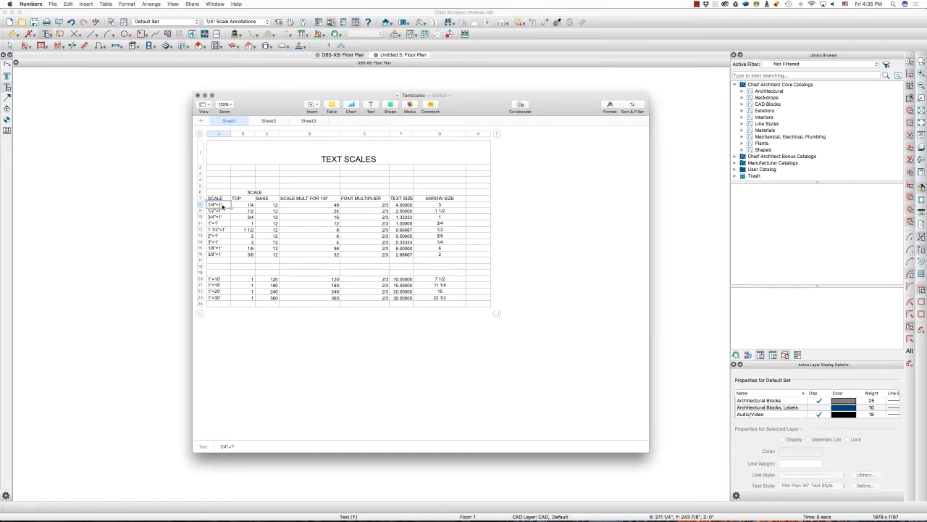
{"action": "left_click", "coordinate": [244, 206]}
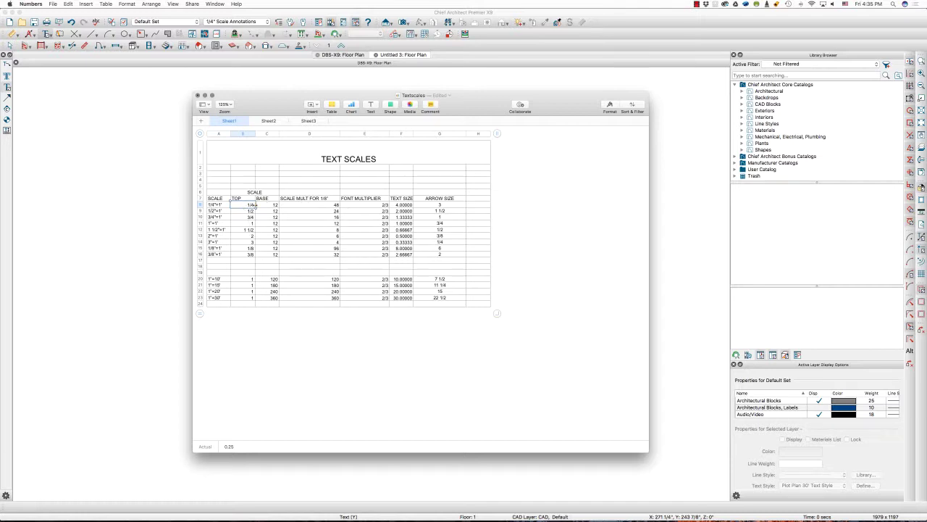
{"action": "left_click", "coordinate": [272, 207]}
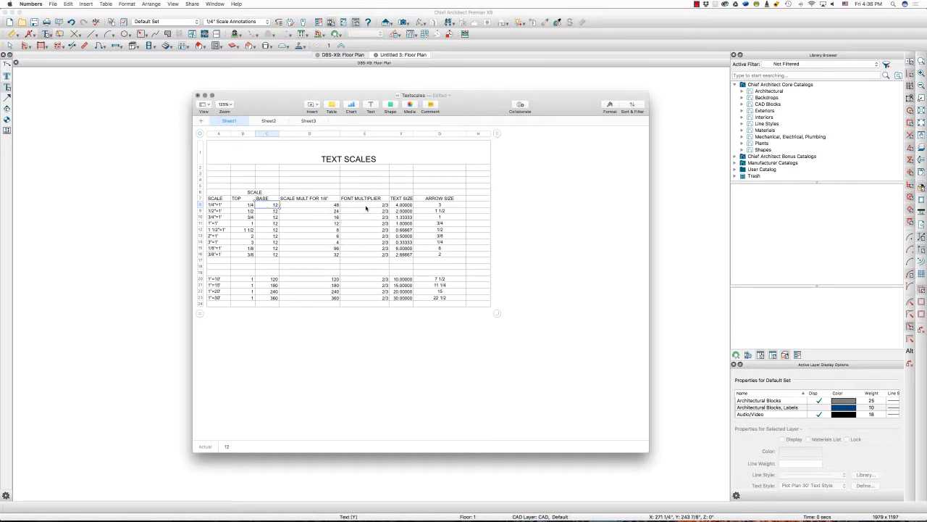
{"action": "left_click", "coordinate": [366, 207]}
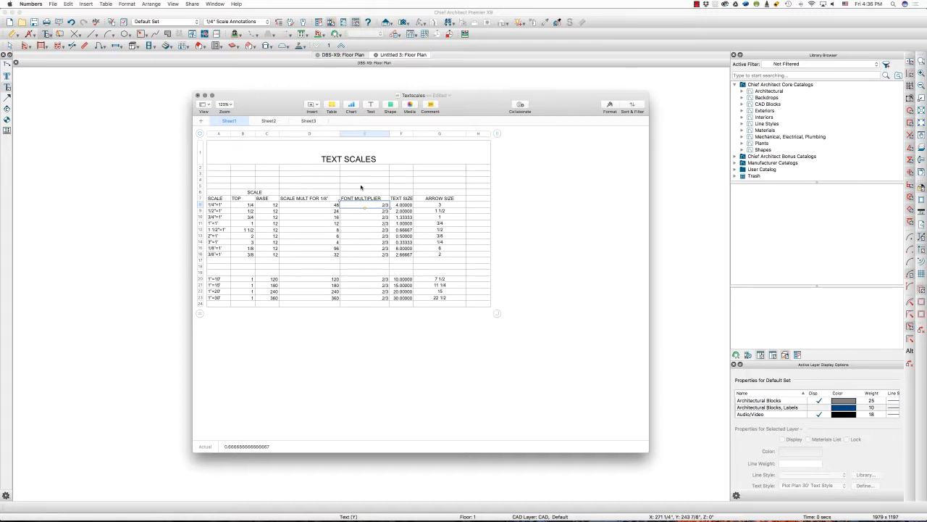
{"action": "double_click", "coordinate": [409, 206]}
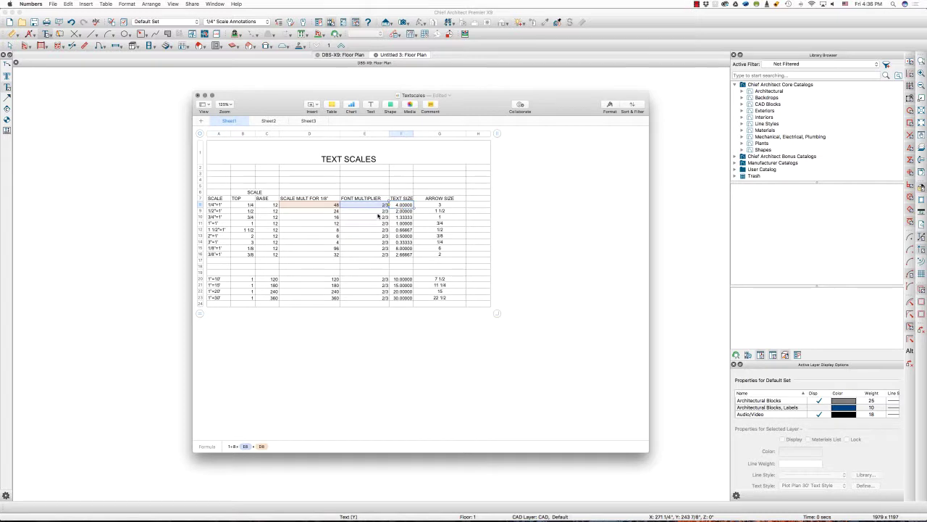
Change the font multiplier to 1 for every scale from 1/4"=1' through 3/8"=1'.
{"action": "left_click", "coordinate": [378, 206]}
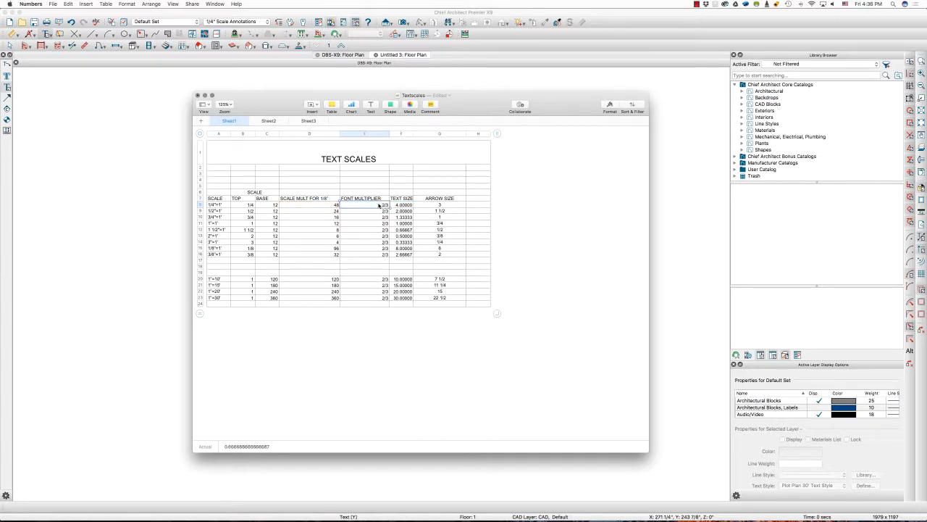
{"action": "type", "text": "1"}
{"action": "key", "text": "Return"}
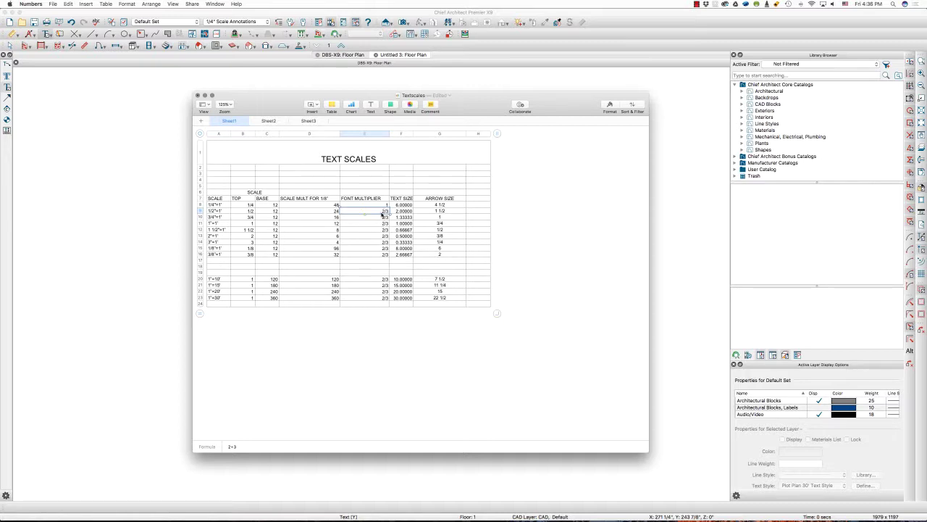
{"action": "type", "text": "1"}
{"action": "key", "text": "Return"}
{"action": "type", "text": "1"}
{"action": "key", "text": "Return"}
{"action": "type", "text": "1"}
{"action": "key", "text": "Return"}
{"action": "type", "text": "1 "}
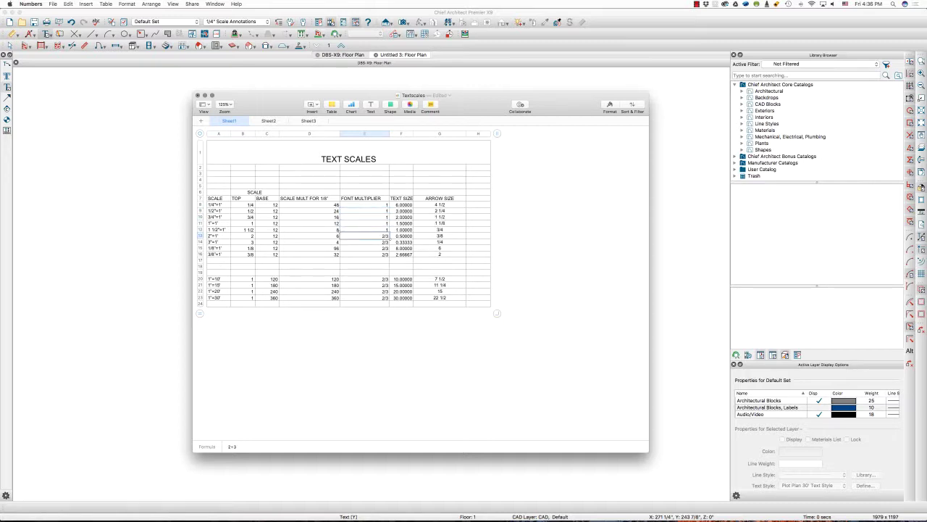
{"action": "type", "text": "1 1 1 1"}
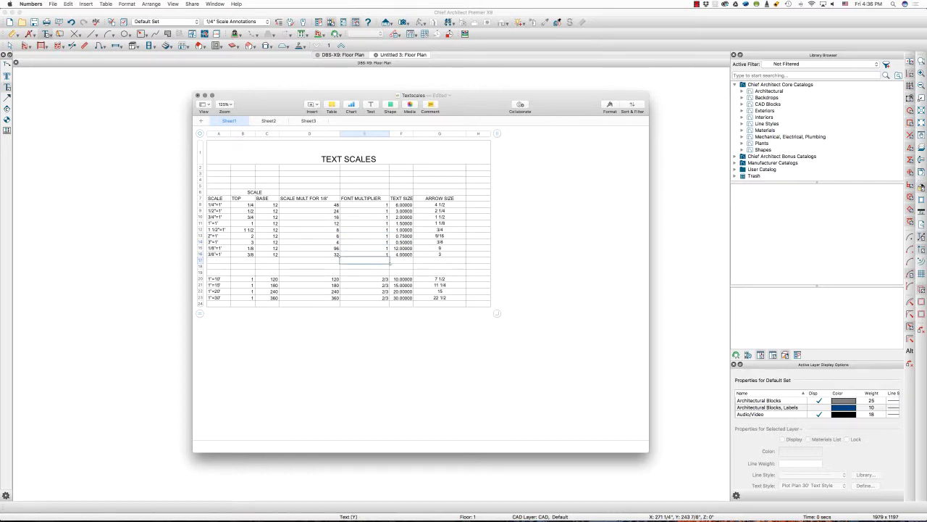
Change the font multiplier to 1 for the plot plan scales from 1"=10' through 1"=30'.
{"action": "key", "text": "Down"}
{"action": "key", "text": "Down"}
{"action": "key", "text": "Down"}
{"action": "type", "text": "1"}
{"action": "key", "text": "Return"}
{"action": "type", "text": "1"}
{"action": "key", "text": "Return"}
{"action": "type", "text": "1"}
{"action": "key", "text": "Return"}
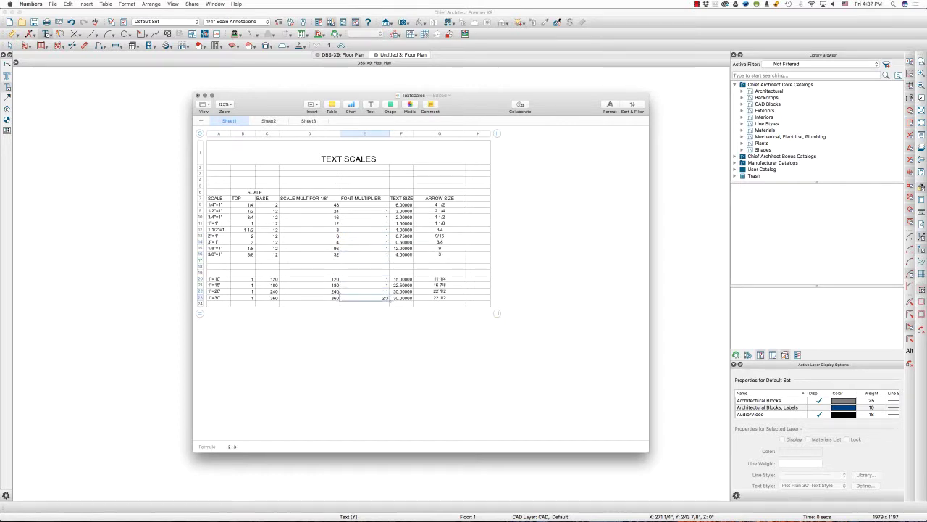
{"action": "type", "text": "1"}
{"action": "key", "text": "Return"}
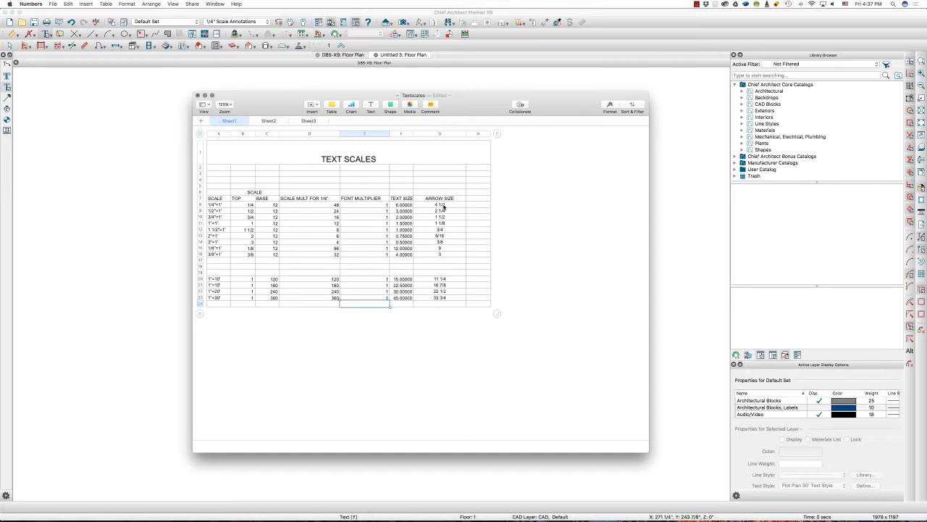
Set the font multiplier of the 1/4"=1' scale back to 2/3.
{"action": "left_click", "coordinate": [383, 207]}
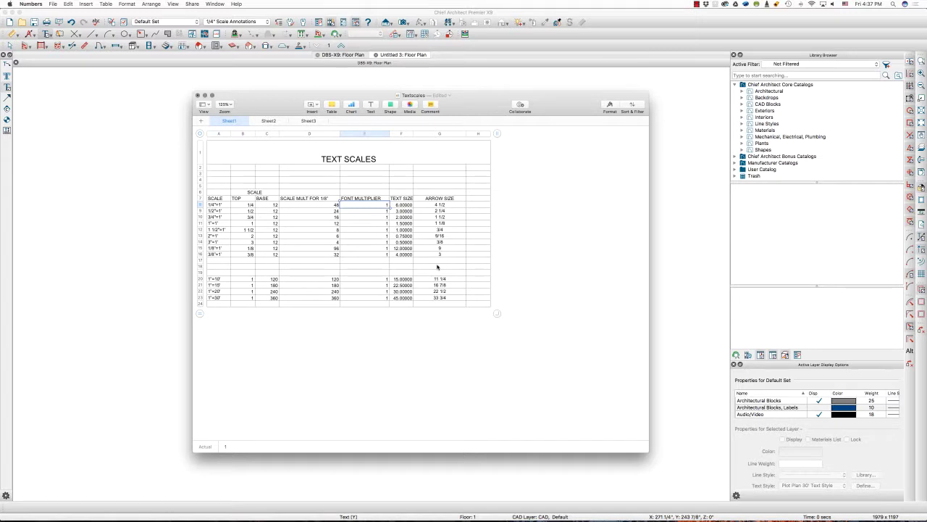
{"action": "type", "text": "2/3"}
{"action": "key", "text": "Return"}
Copy the 2/3 font multiplier from the 1/4"=1' row to the scales from 1/2"=1' through 3/8"=1'.
{"action": "left_click", "coordinate": [384, 206]}
{"action": "left_click_drag", "start_coordinate": [385, 208], "coordinate": [390, 257]}
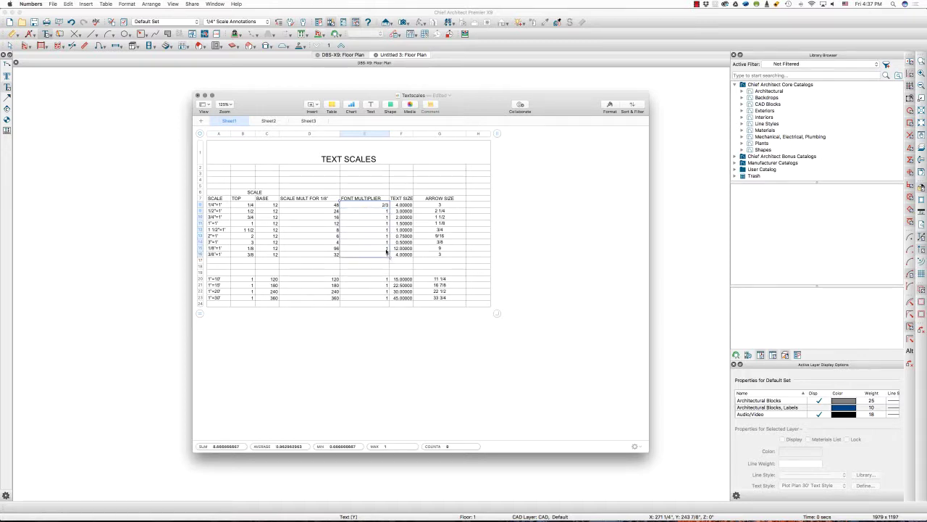
{"action": "left_click", "coordinate": [386, 206]}
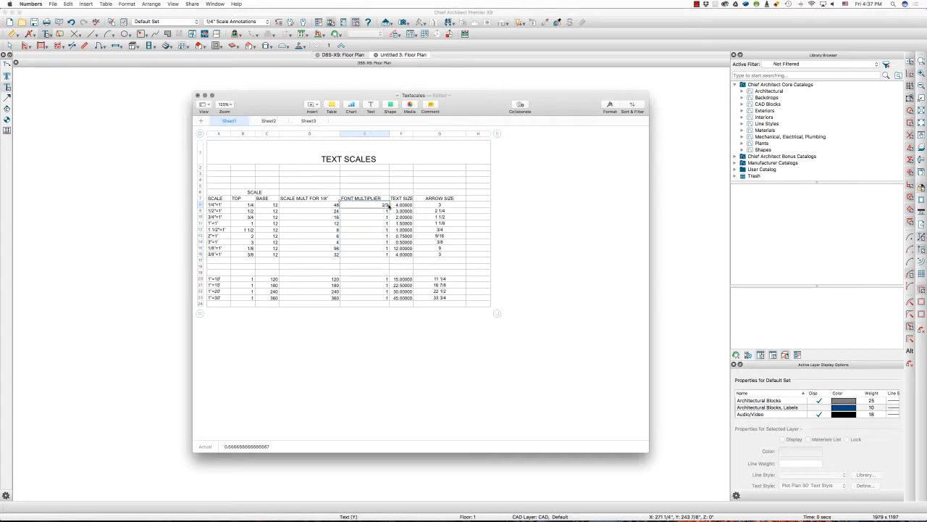
{"action": "key", "text": "shift+Down"}
{"action": "key", "text": "shift+Down"}
{"action": "key", "text": "shift+Down"}
{"action": "key", "text": "shift+Down"}
{"action": "key", "text": "shift+Down"}
{"action": "key", "text": "shift+Down"}
{"action": "key", "text": "shift+Down"}
{"action": "key", "text": "shift+Down"}
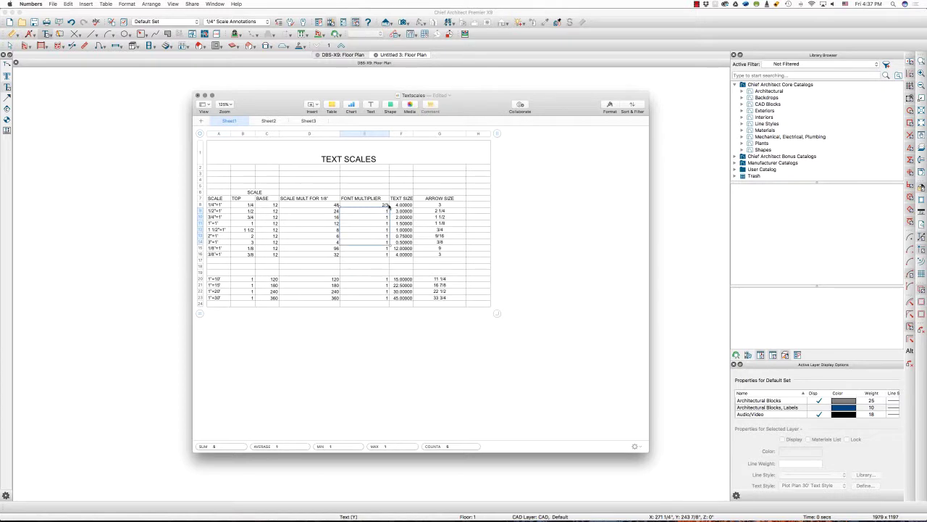
{"action": "key", "text": "super+v"}
Set the font multiplier back to 2/3 for the four plot plan scales from 1"=10' through 1"=30'.
{"action": "key", "text": "Down"}
{"action": "key", "text": "Down"}
{"action": "key", "text": "Down"}
{"action": "key", "text": "Down"}
{"action": "key", "text": "Down"}
{"action": "key", "text": "Down"}
{"action": "key", "text": "Down"}
{"action": "key", "text": "Down"}
{"action": "key", "text": "Down"}
{"action": "key", "text": "Down"}
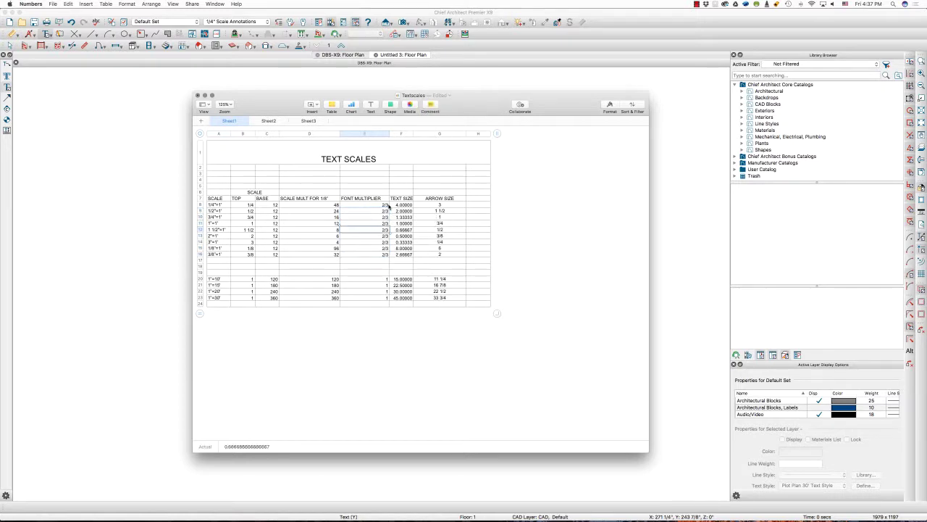
{"action": "key", "text": "Down"}
{"action": "key", "text": "Down"}
{"action": "key", "text": "shift+Down"}
{"action": "key", "text": "shift+Down"}
{"action": "key", "text": "shift+Down"}
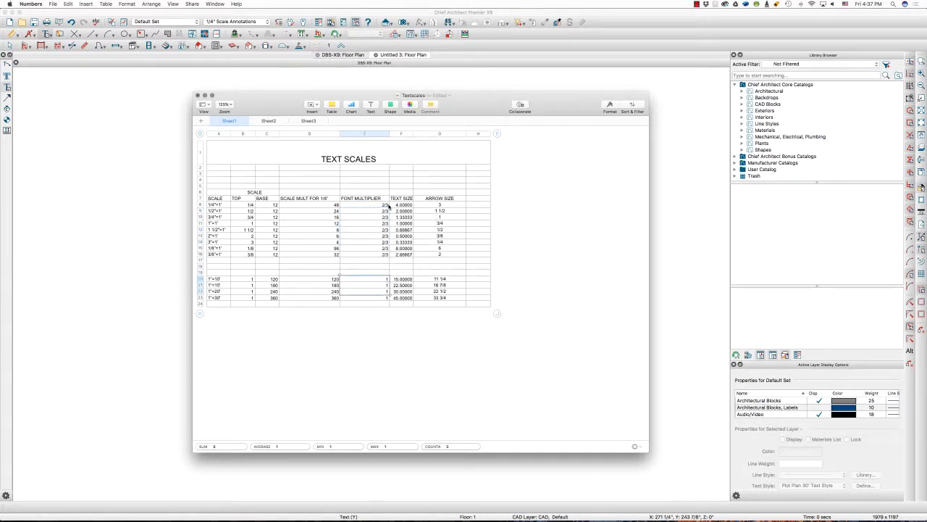
{"action": "type", "text": "2/3 2/3 2/3 2/3"}
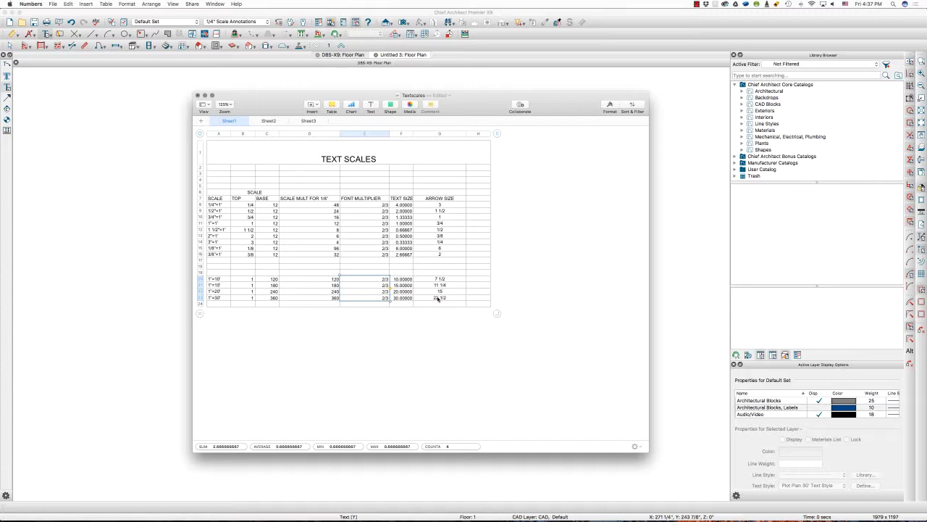
Switch back to Chief Architect, reopen the default settings and look through the Text, Callouts and Markers group.
{"action": "left_click", "coordinate": [470, 62]}
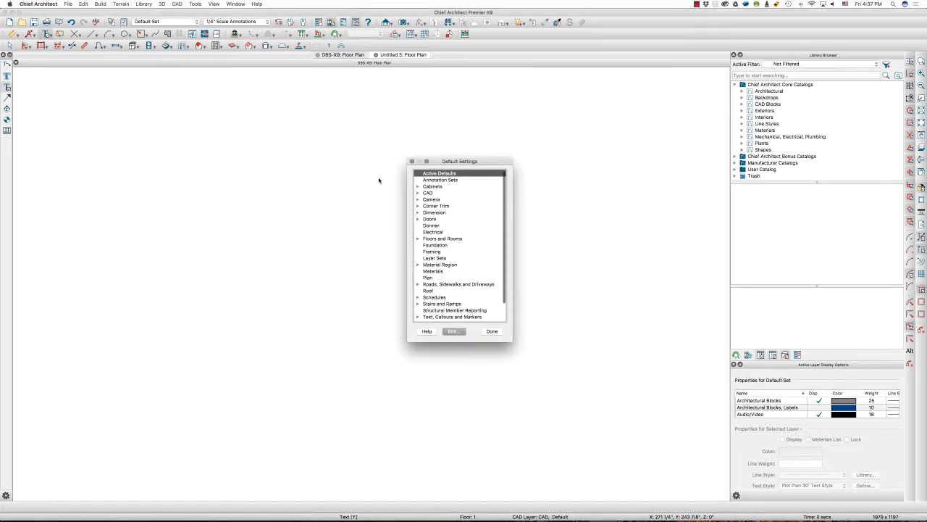
{"action": "key", "text": "F10"}
{"action": "scroll", "coordinate": [468, 291], "scroll_direction": "down", "scroll_amount": 2}
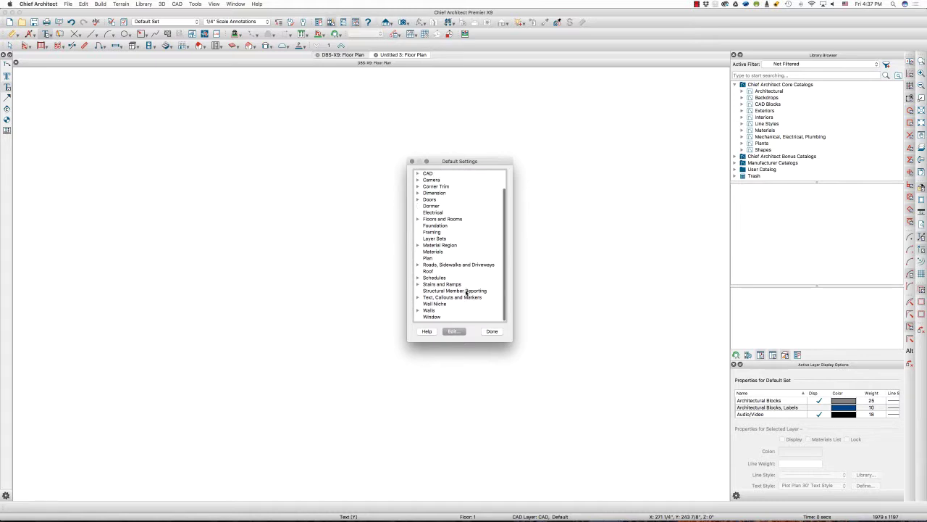
{"action": "left_click", "coordinate": [418, 304]}
{"action": "scroll", "coordinate": [448, 297], "scroll_direction": "down", "scroll_amount": 4}
{"action": "scroll", "coordinate": [448, 297], "scroll_direction": "down", "scroll_amount": 2}
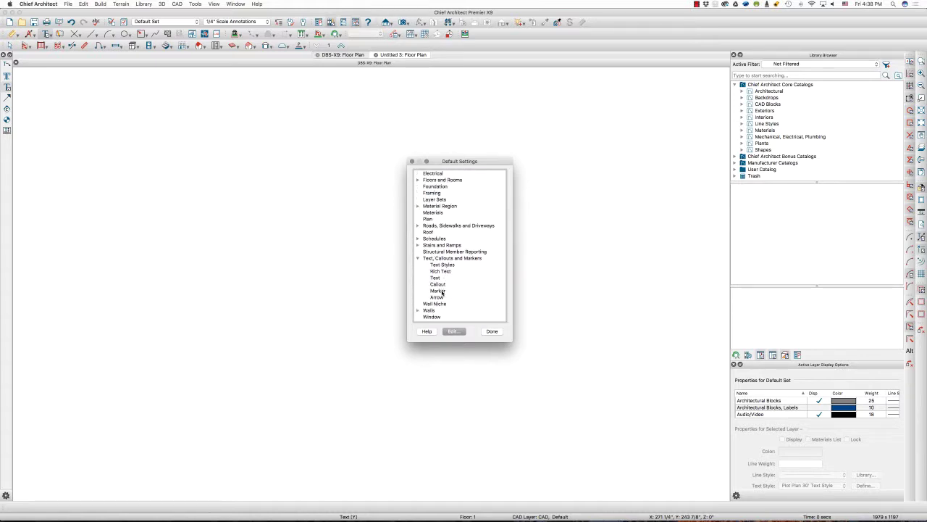
{"action": "scroll", "coordinate": [441, 297], "scroll_direction": "up", "scroll_amount": 10}
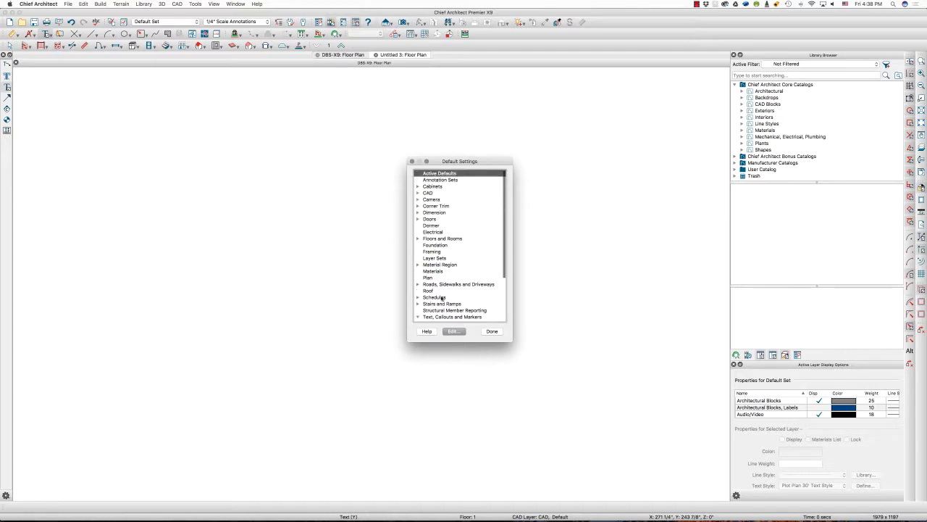
Review the saved dimension defaults and the layer set defaults without changing them.
{"action": "left_click", "coordinate": [418, 212]}
{"action": "double_click", "coordinate": [439, 218]}
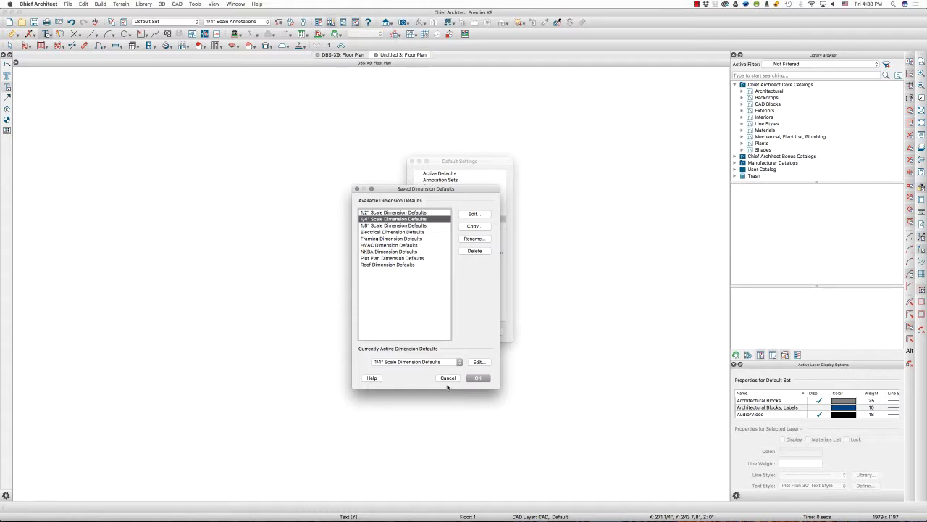
{"action": "left_click", "coordinate": [448, 378]}
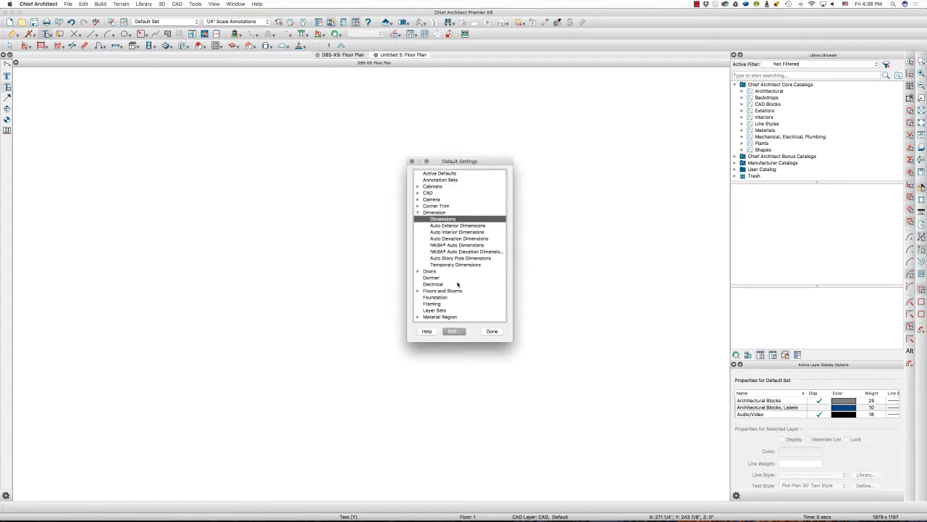
{"action": "double_click", "coordinate": [444, 311]}
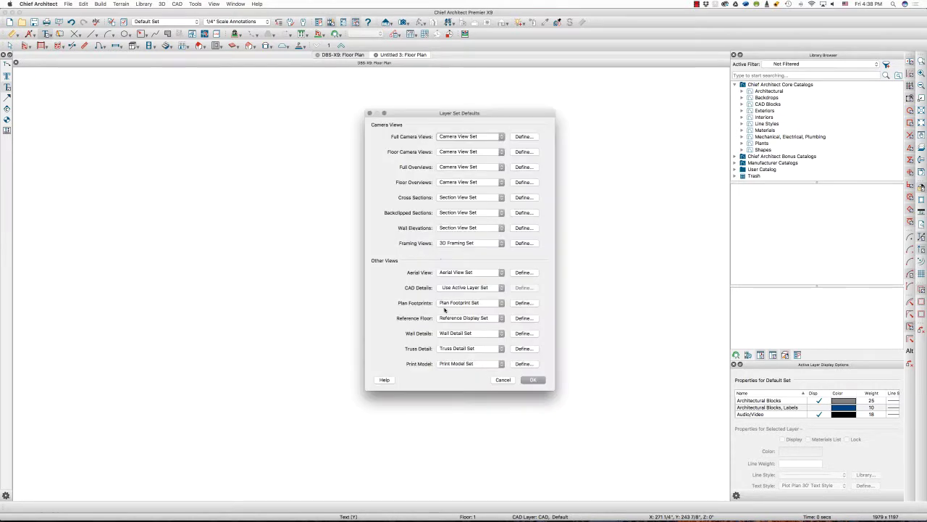
{"action": "left_click", "coordinate": [524, 379]}
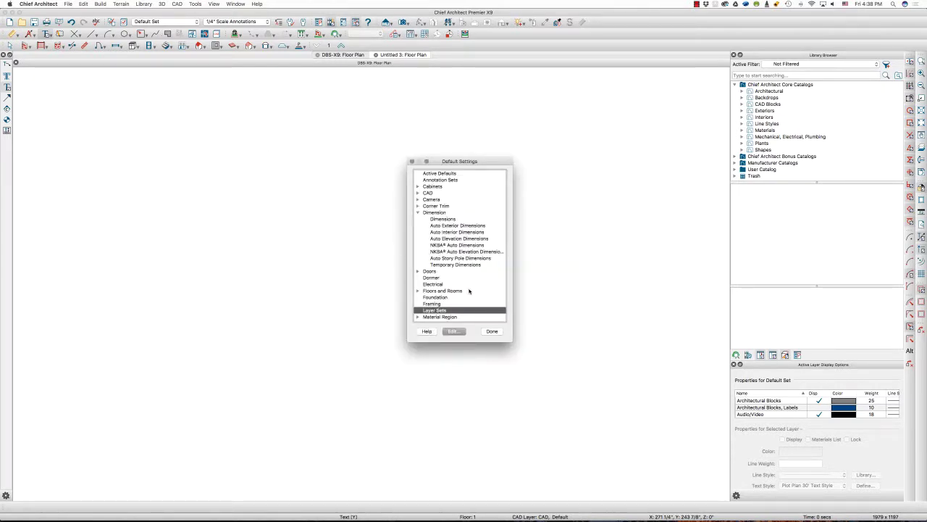
Open the annotation sets and compare the defaults assigned to the 1/2", 1/4" and 1/8" Scale Annotations.
{"action": "double_click", "coordinate": [444, 180]}
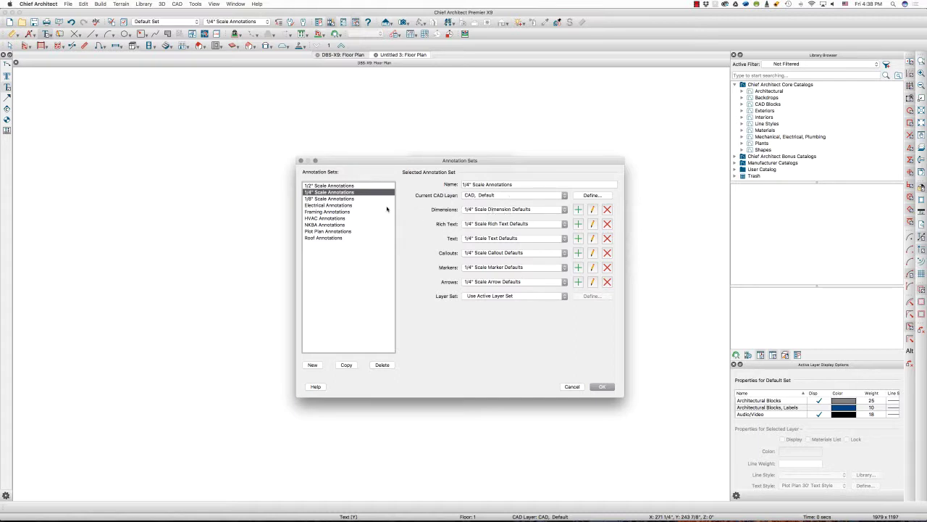
{"action": "left_click", "coordinate": [330, 186]}
{"action": "left_click", "coordinate": [331, 192]}
{"action": "left_click", "coordinate": [333, 199]}
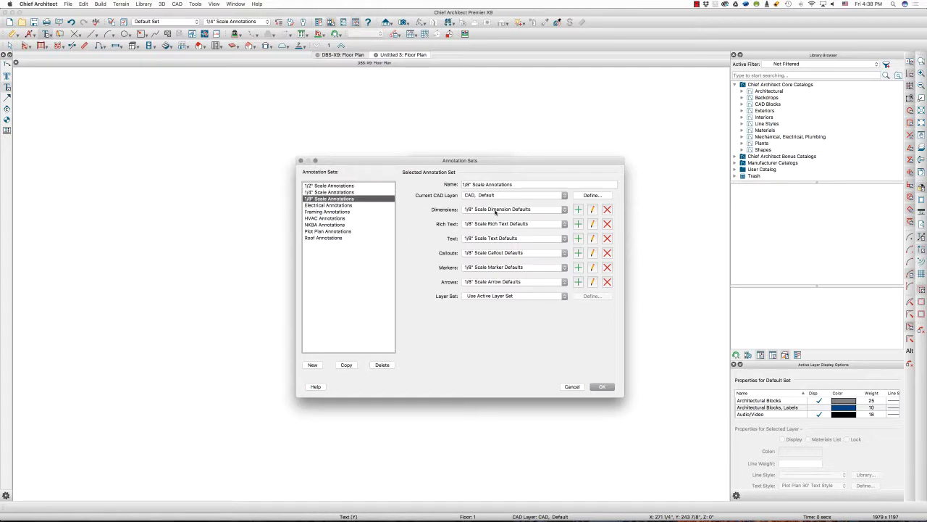
Copy the 1/2" Scale Annotations set and rename the copy 1" Scale Annotations.
{"action": "left_click", "coordinate": [323, 186]}
{"action": "left_click", "coordinate": [346, 364]}
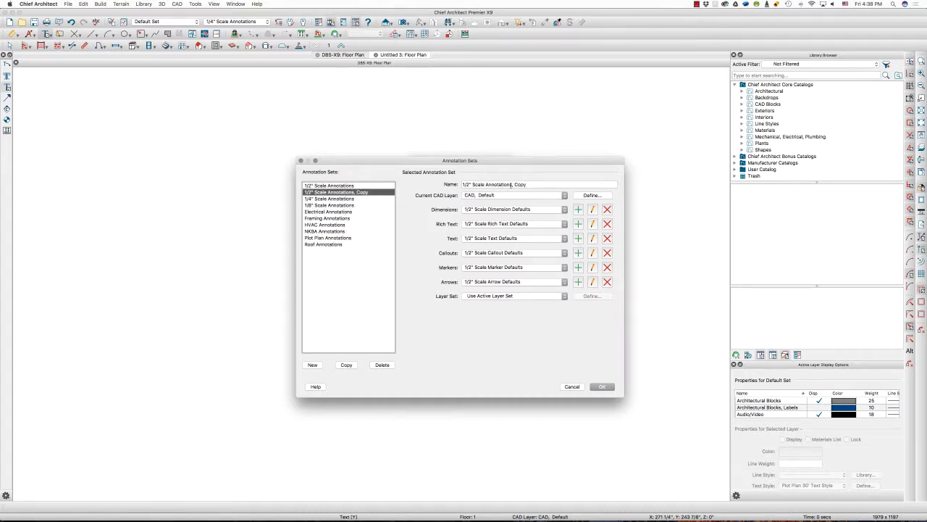
{"action": "left_click", "coordinate": [464, 184]}
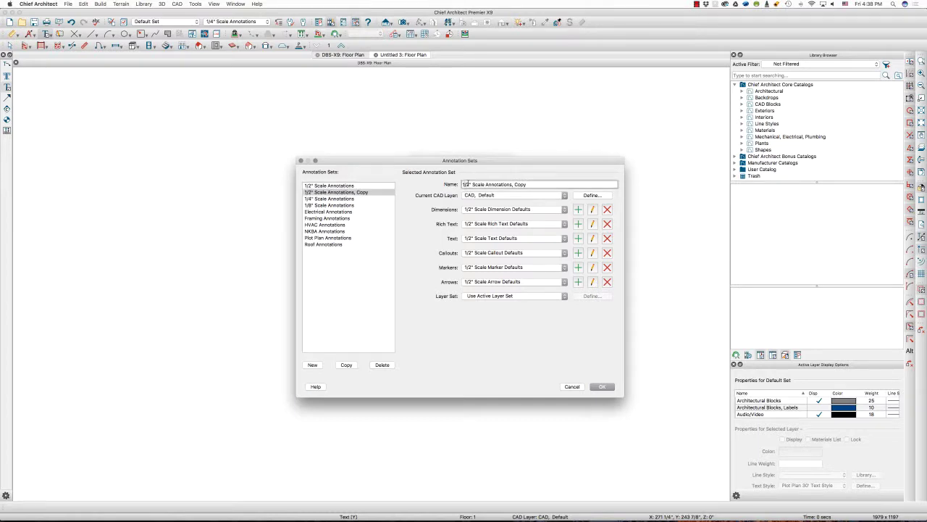
{"action": "key", "text": "BackSpace"}
{"action": "key", "text": "BackSpace"}
{"action": "left_click_drag", "start_coordinate": [507, 184], "coordinate": [539, 184]}
{"action": "key", "text": "BackSpace"}
Assign the 1" Scale Callout, Marker and Arrow Defaults to the 1" Scale Annotations set and save the annotation sets.
{"action": "left_click", "coordinate": [496, 209]}
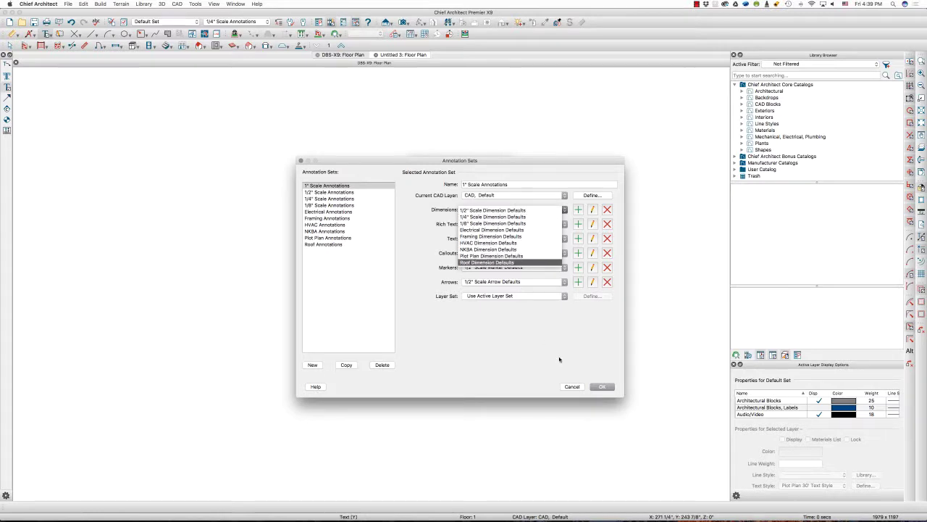
{"action": "key", "text": "Escape"}
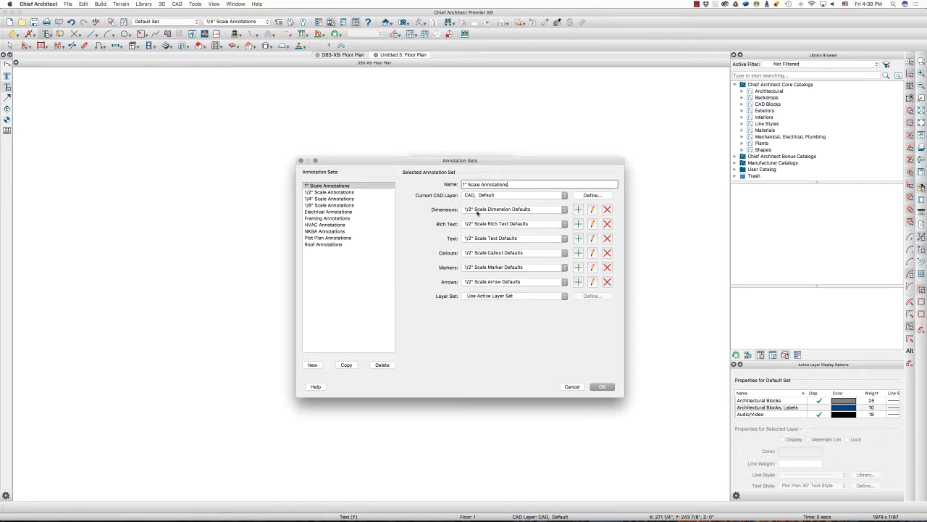
{"action": "left_click", "coordinate": [487, 253]}
{"action": "left_click", "coordinate": [487, 246]}
{"action": "left_click", "coordinate": [486, 267]}
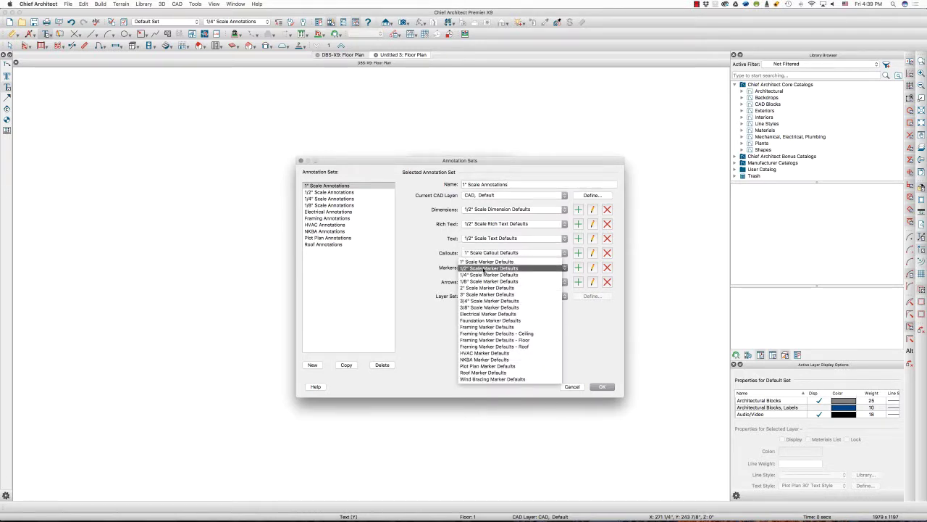
{"action": "left_click", "coordinate": [481, 268]}
{"action": "left_click", "coordinate": [480, 282]}
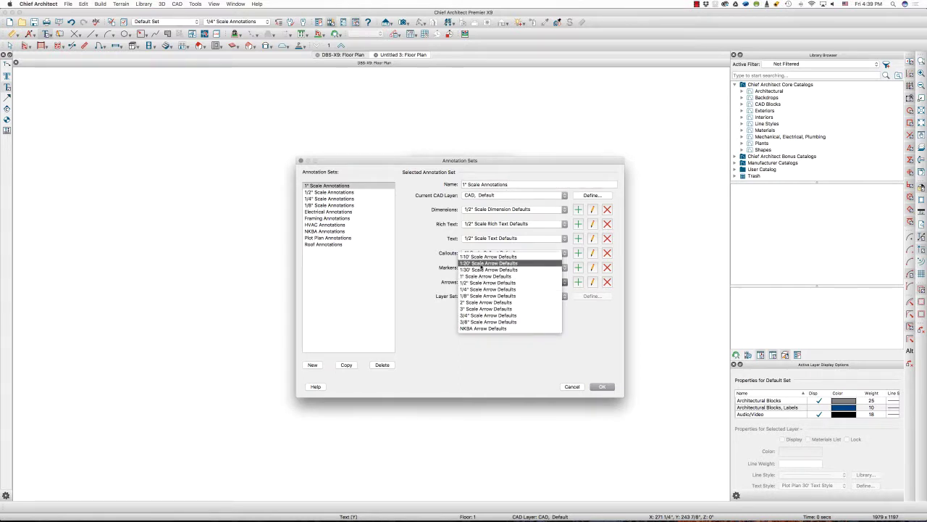
{"action": "left_click", "coordinate": [481, 276]}
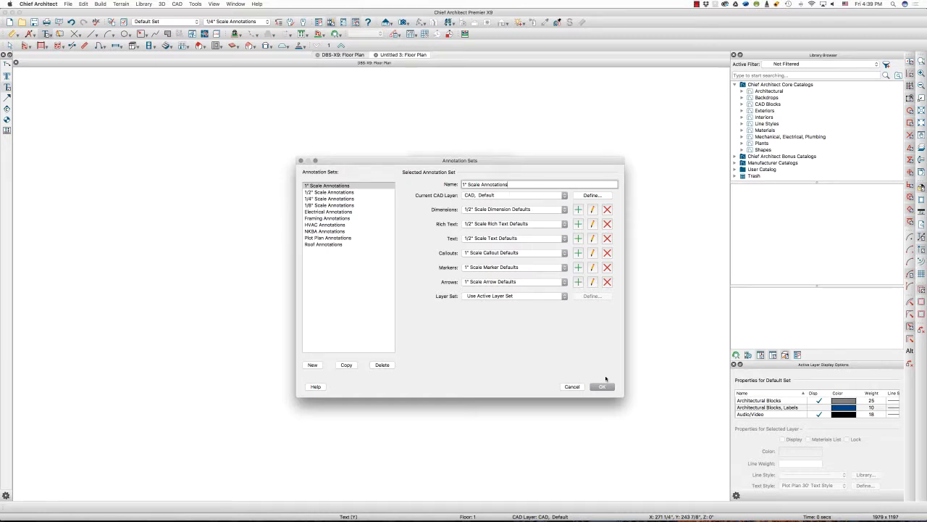
{"action": "left_click", "coordinate": [603, 387]}
{"action": "left_click", "coordinate": [491, 331]}
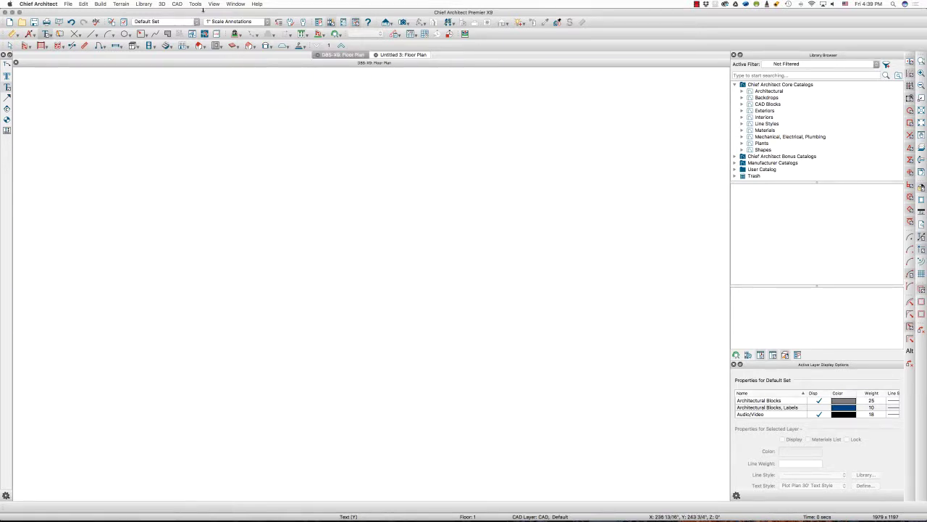
Review the list of selectable annotation sets and the wall categories in the default settings without changing anything.
{"action": "left_click", "coordinate": [266, 22]}
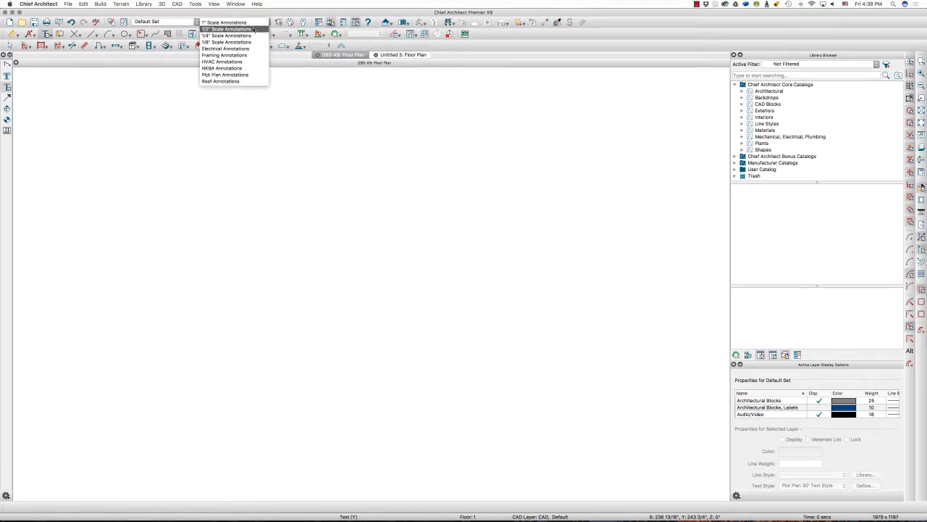
{"action": "left_click", "coordinate": [258, 14]}
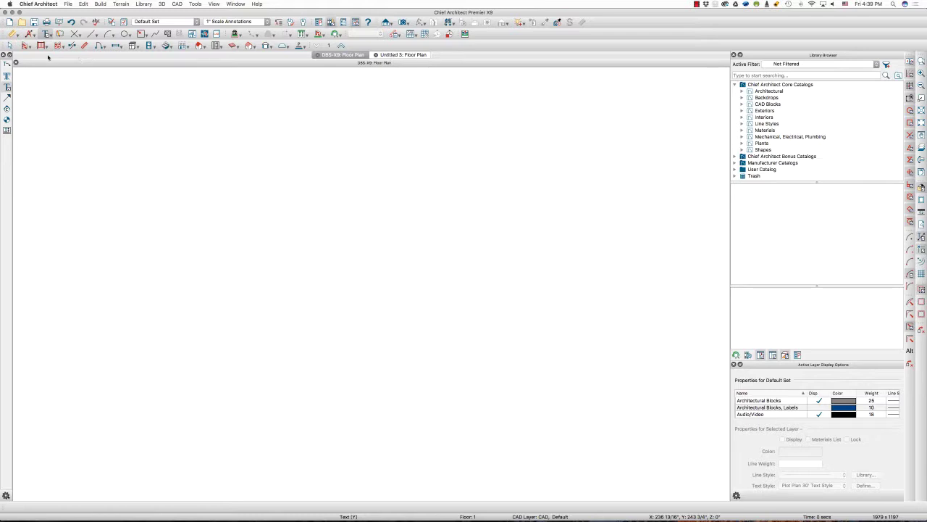
{"action": "left_click", "coordinate": [319, 22]}
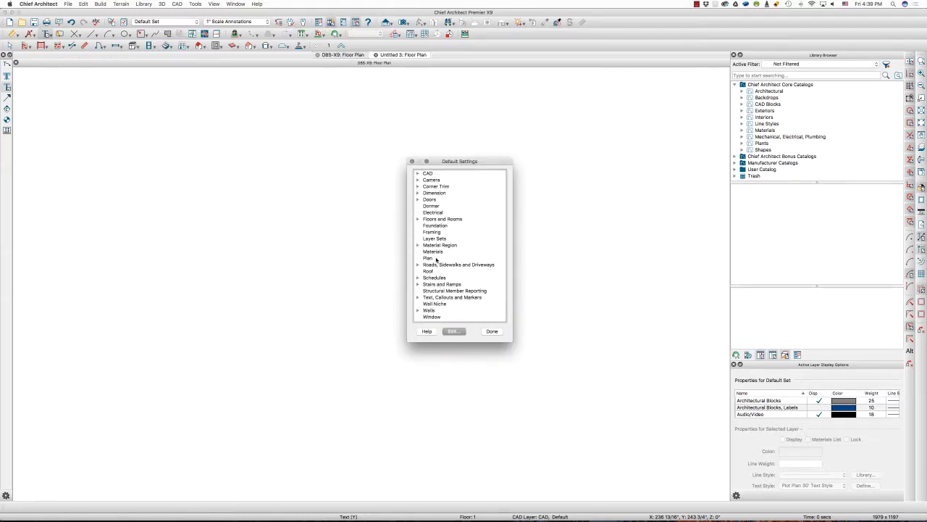
{"action": "left_click", "coordinate": [418, 310]}
{"action": "scroll", "coordinate": [452, 311], "scroll_direction": "down", "scroll_amount": 3}
{"action": "scroll", "coordinate": [453, 312], "scroll_direction": "down", "scroll_amount": 2}
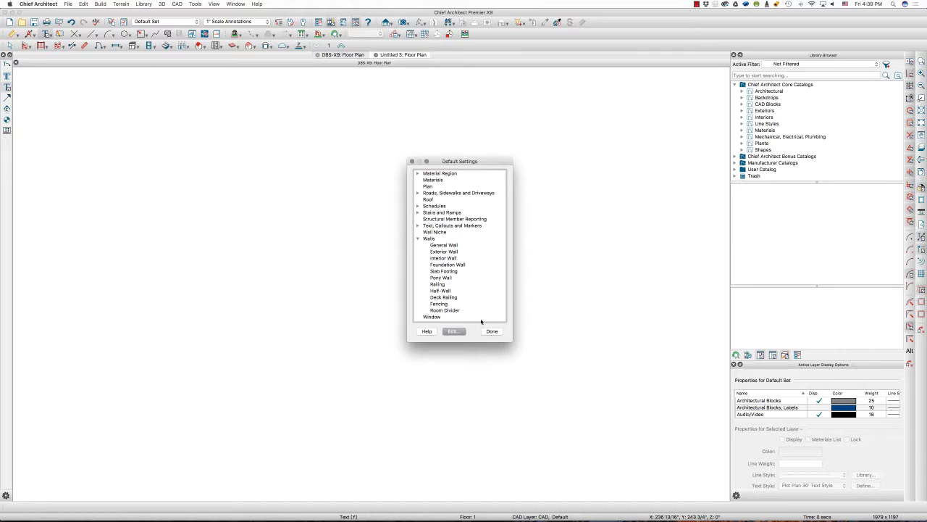
{"action": "left_click", "coordinate": [492, 331]}
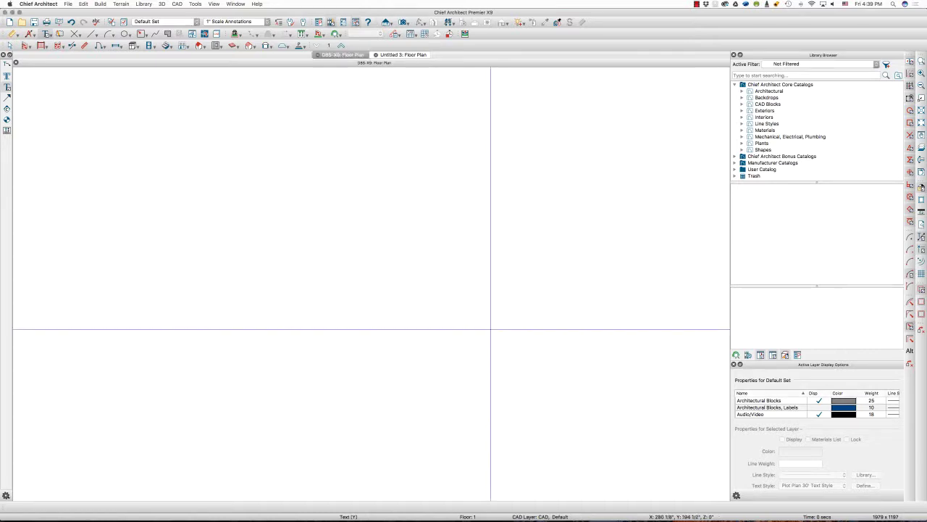